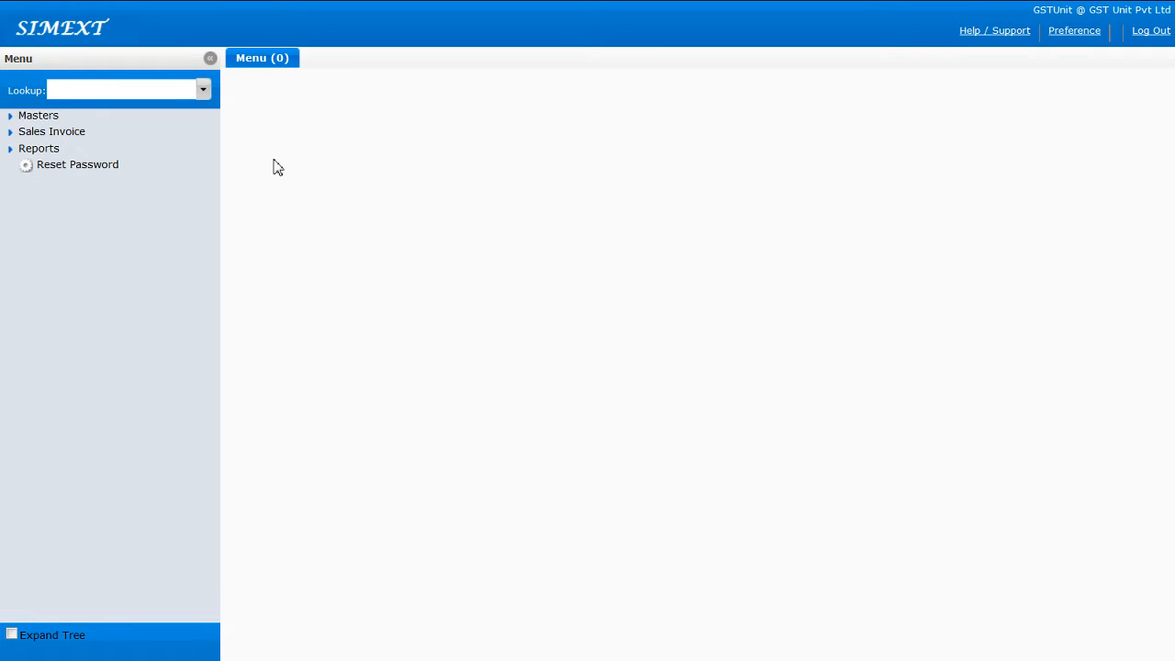
Create a new customer tax invoice and assign Customer05 as its customer.
click(14, 136)
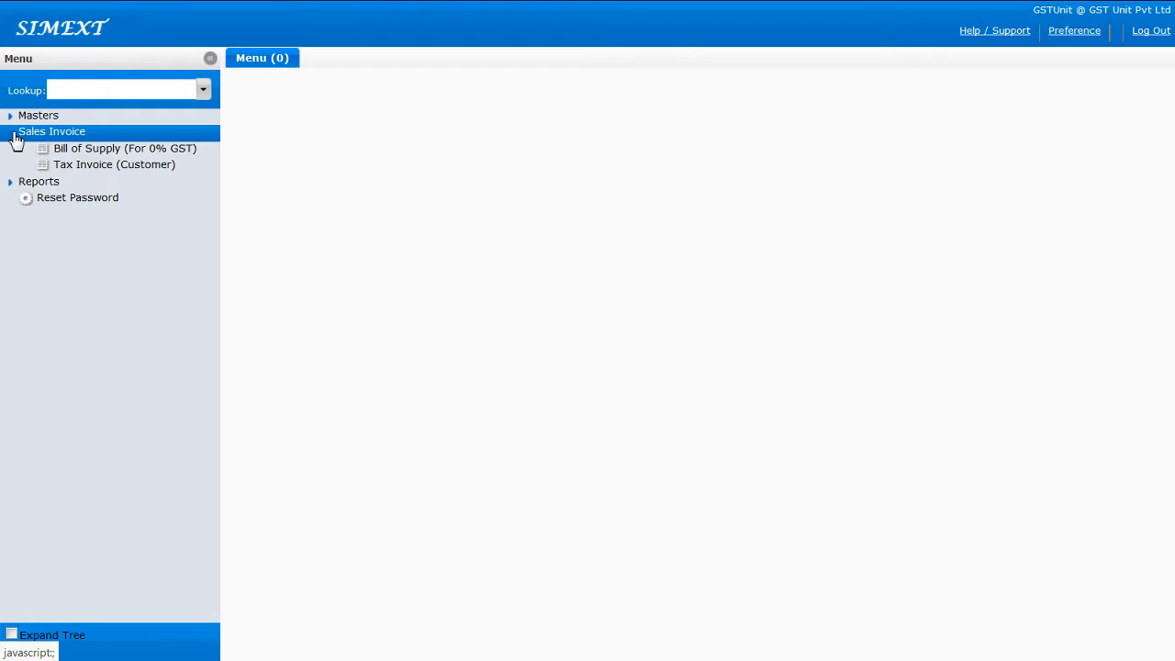
click(85, 173)
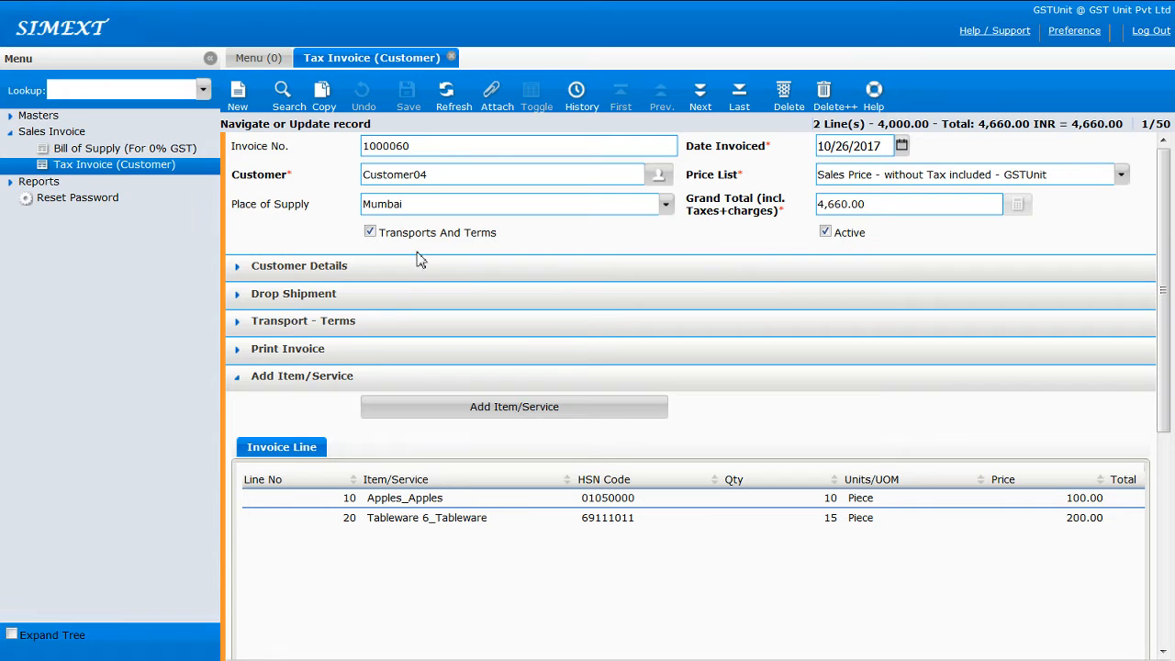
click(242, 108)
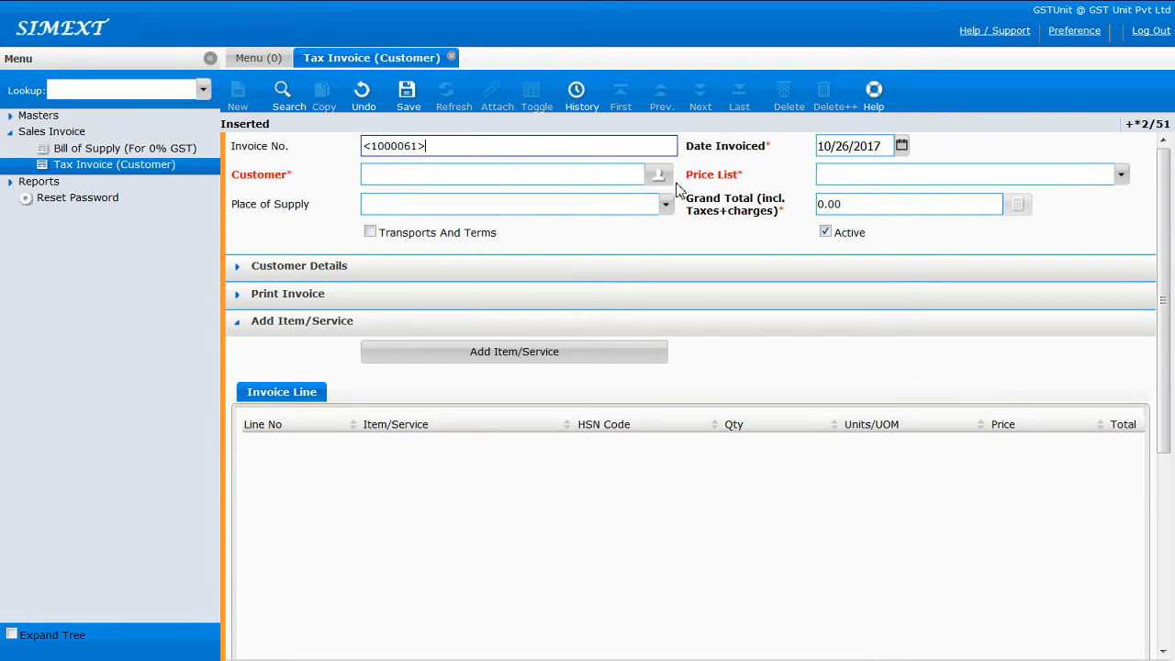
click(658, 178)
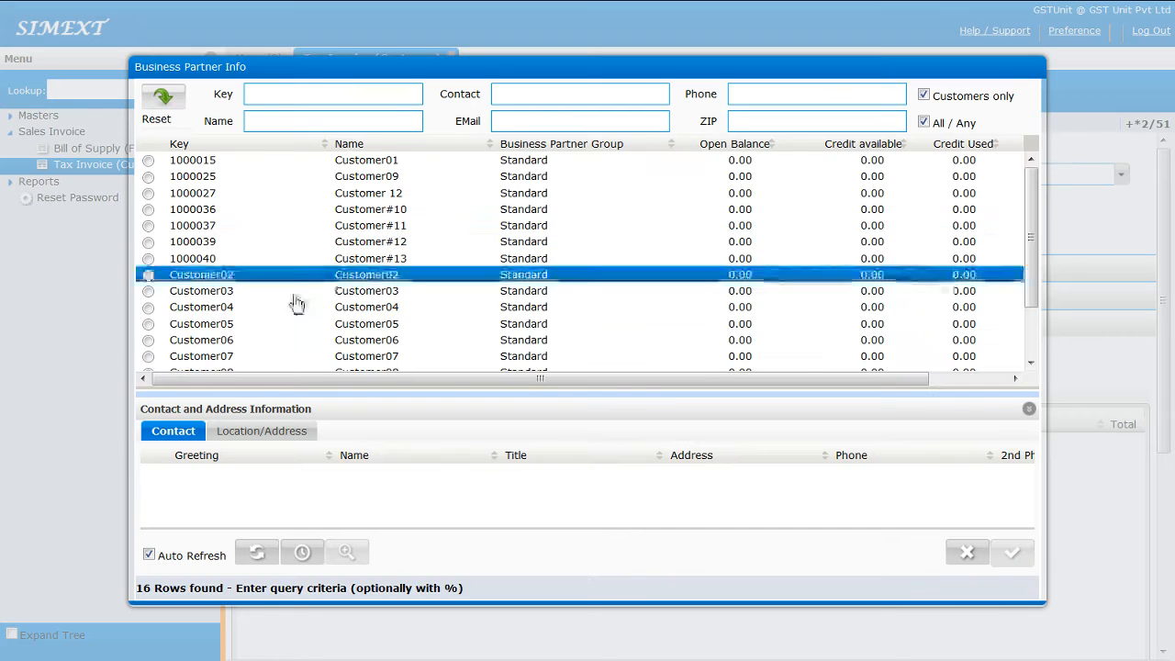
click(223, 328)
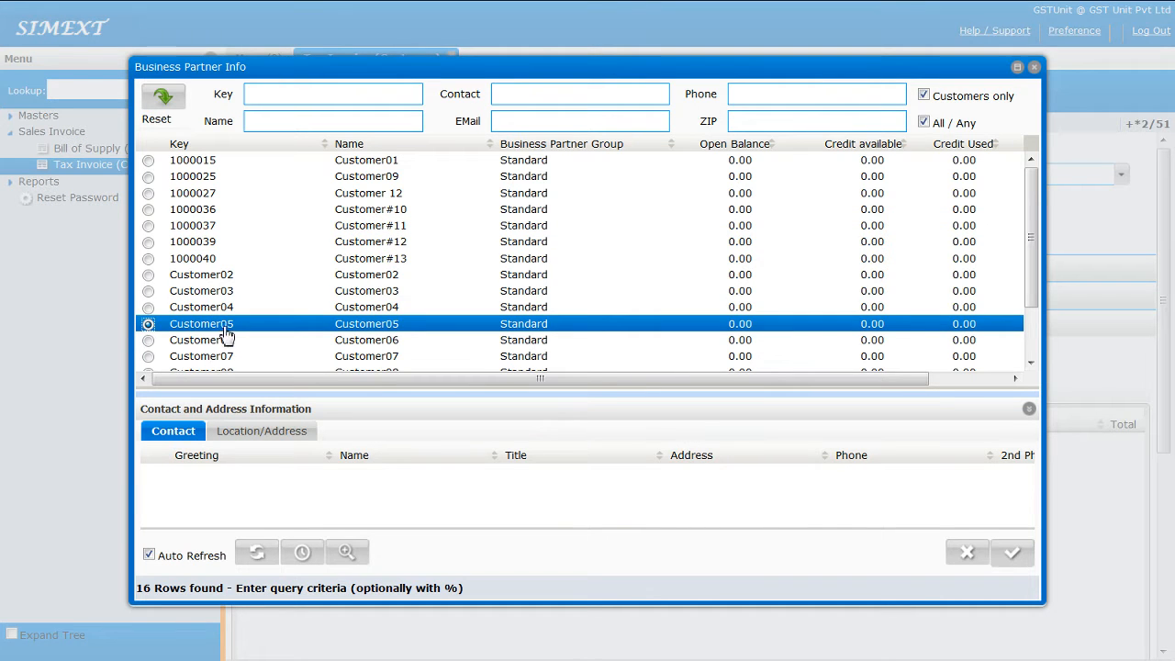
click(1012, 554)
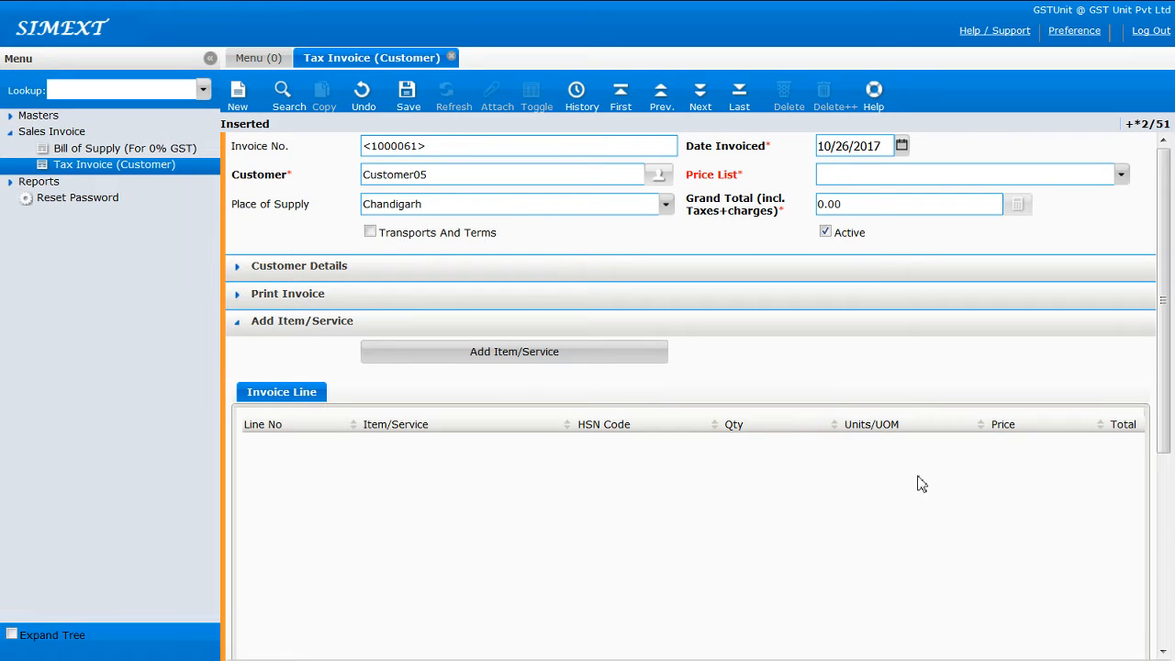
Set the price list to "Sales Price - without Tax included - GSTUnit" and save the invoice.
click(1123, 175)
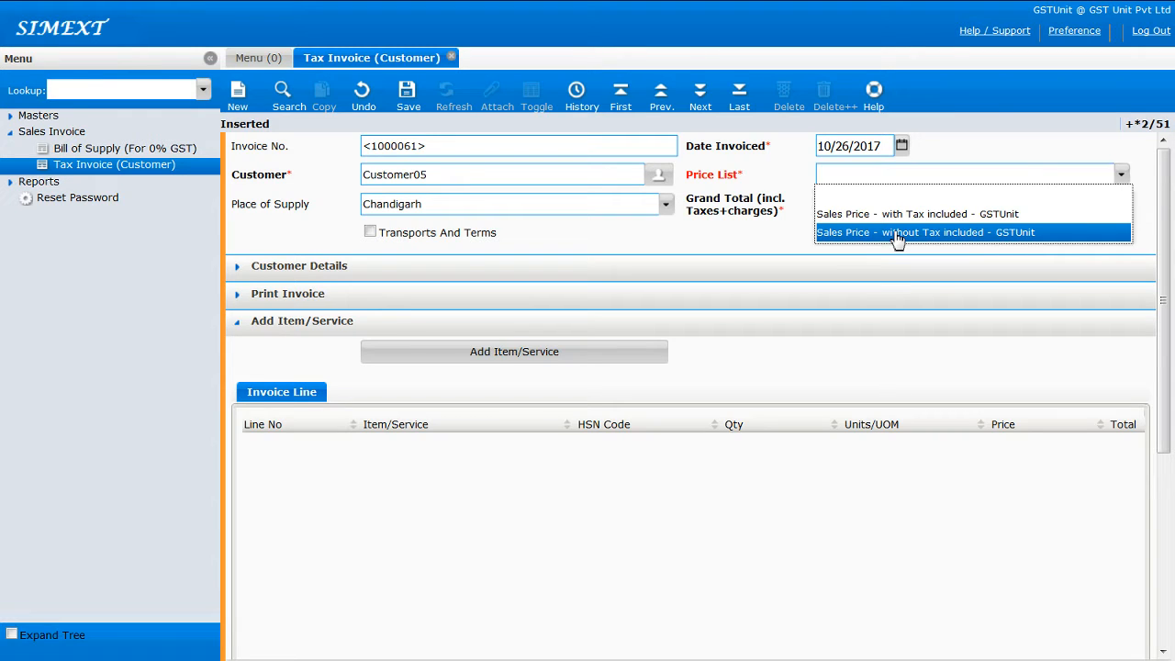
click(897, 236)
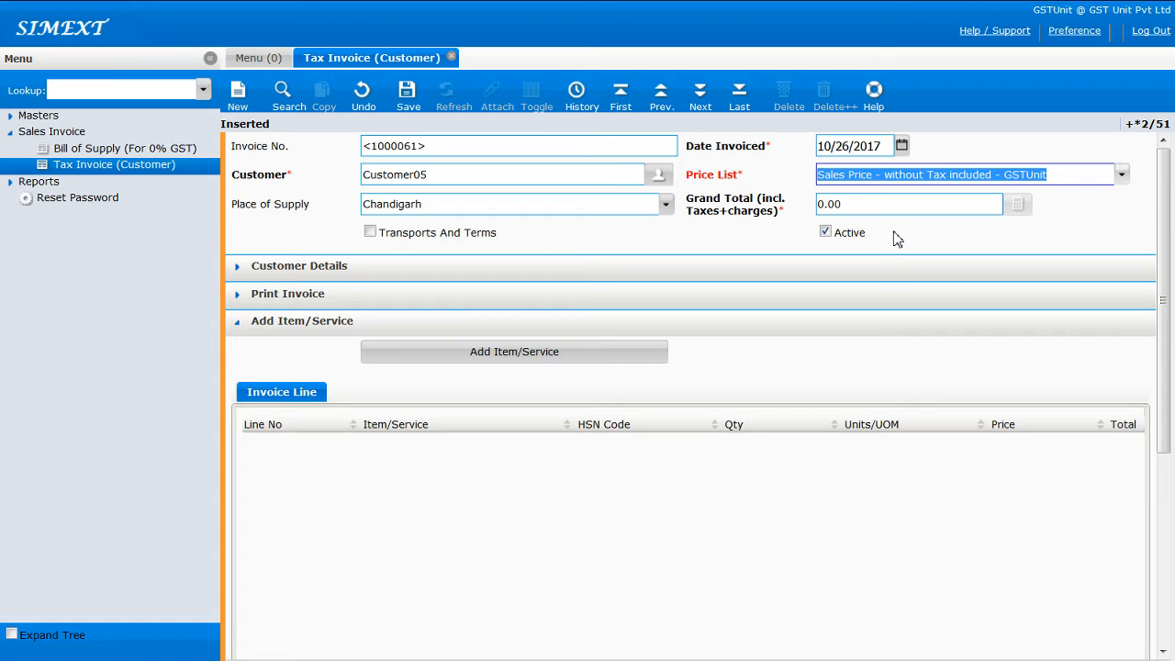
click(407, 98)
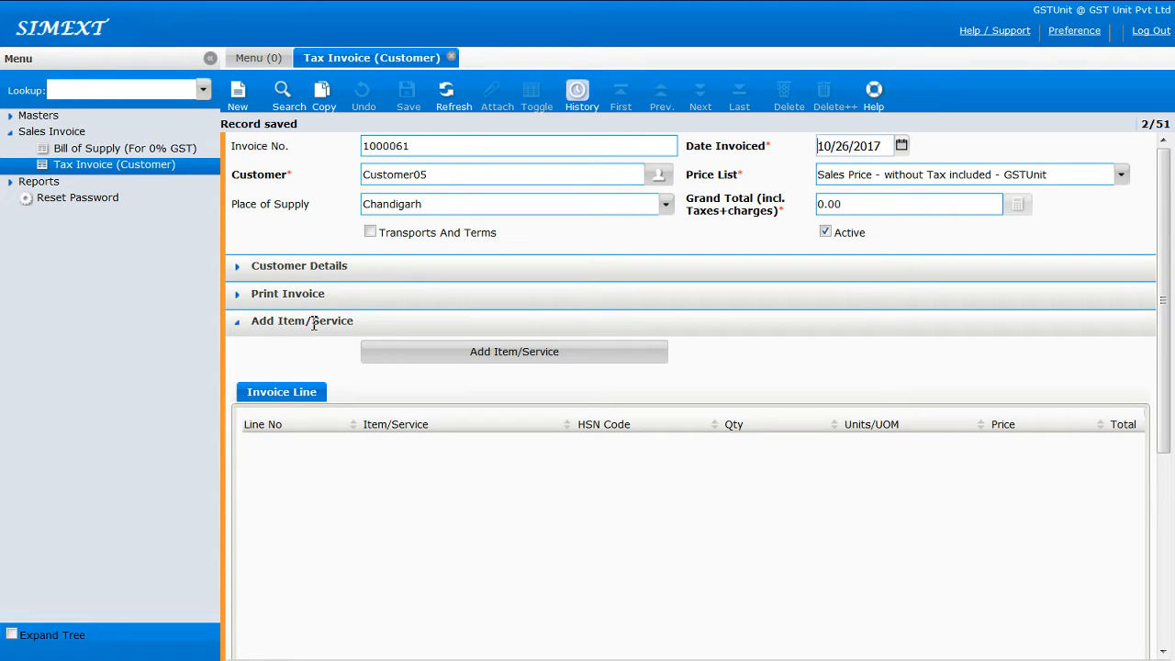
Enable Transports And Terms for the invoice and set the mode of transport to Road.
click(370, 233)
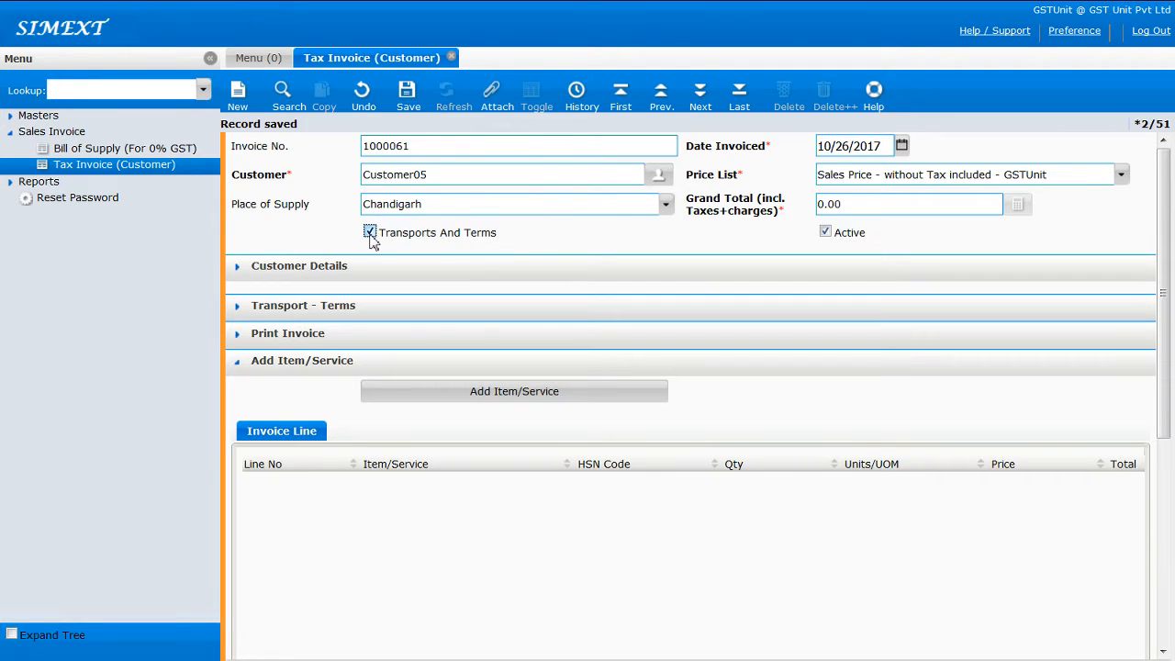
click(237, 309)
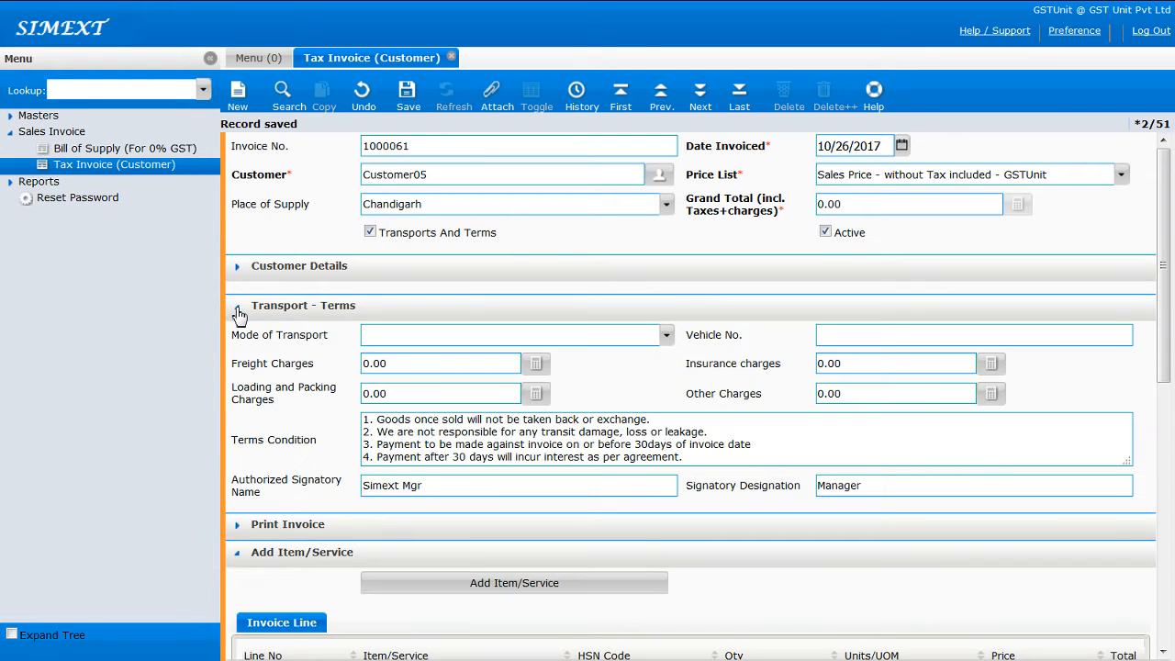
click(667, 336)
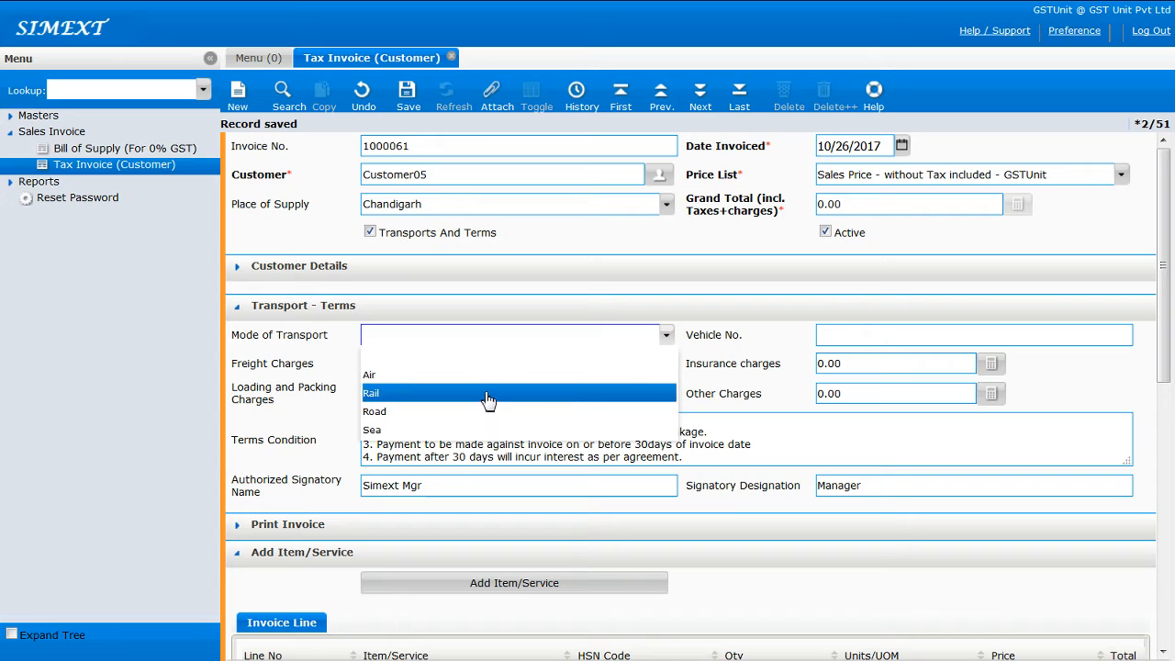
click(431, 413)
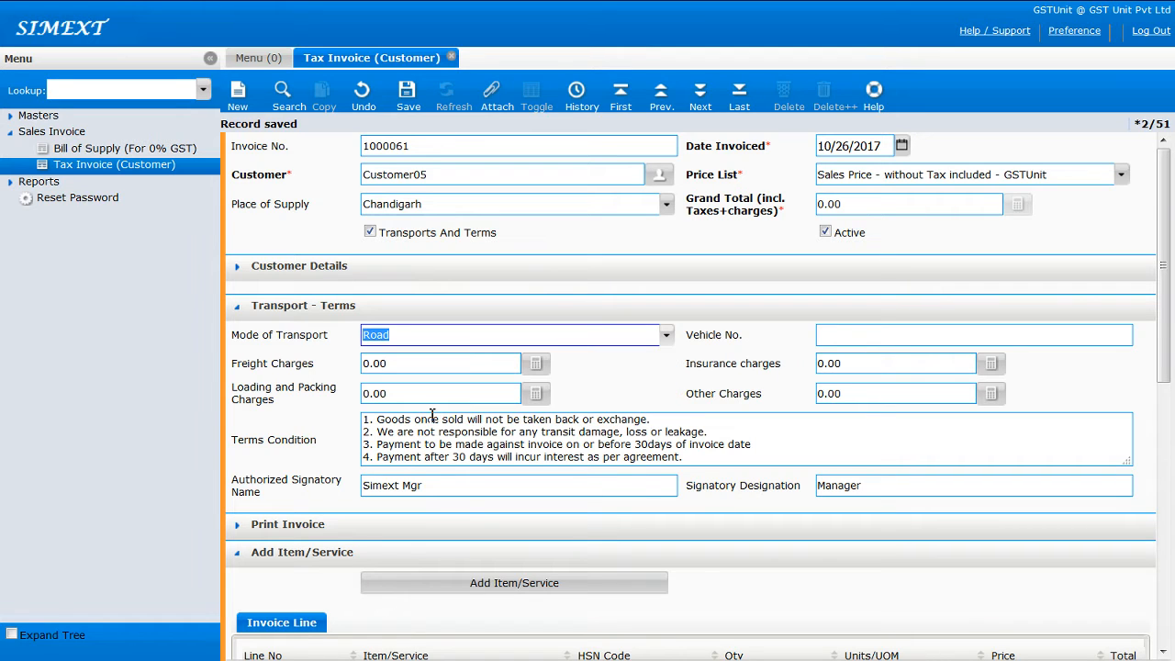
Review the invoice's vehicle number, charges, terms and conditions, and authorized signatory fields.
click(882, 337)
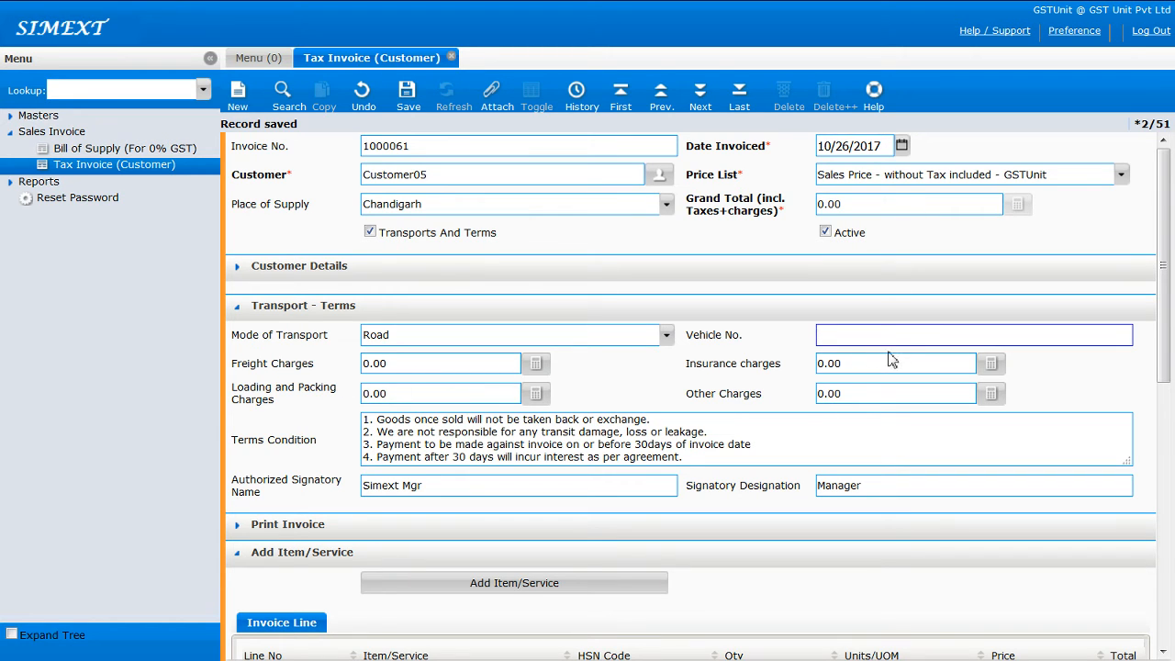
click(866, 397)
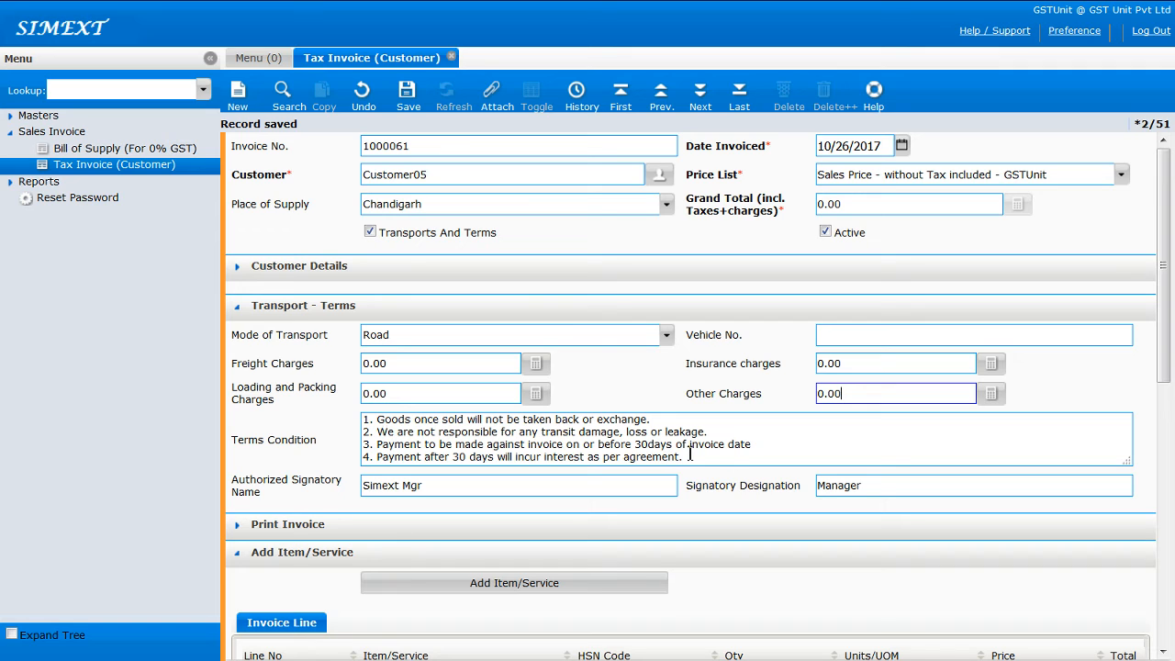
drag(691, 460, 367, 424)
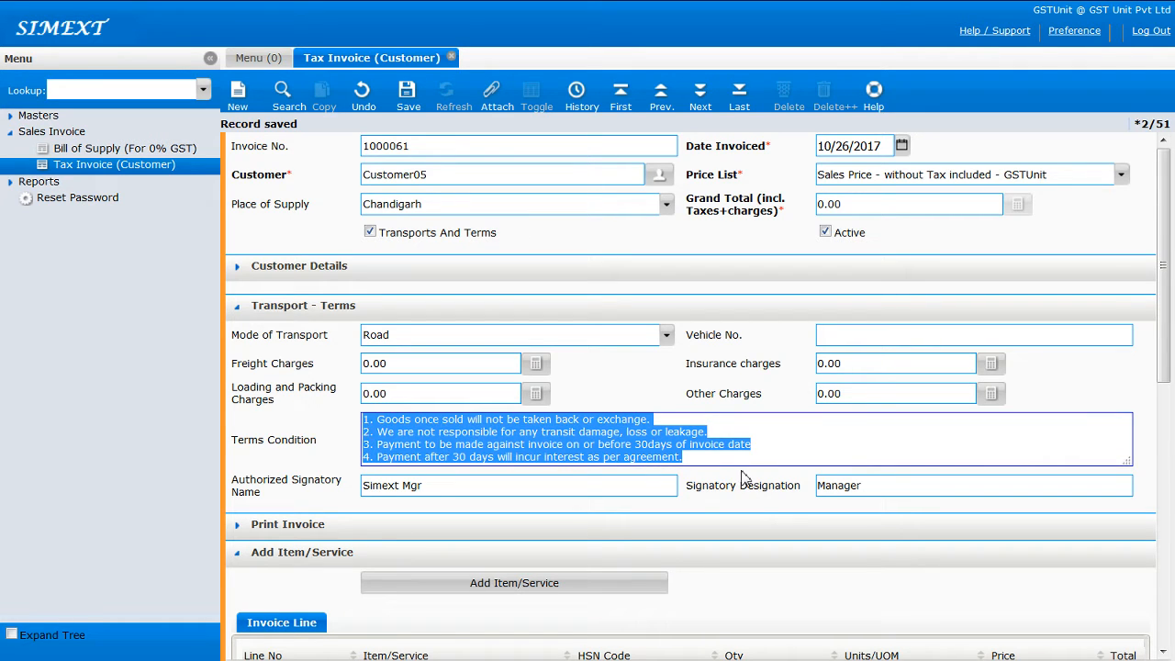
click(693, 467)
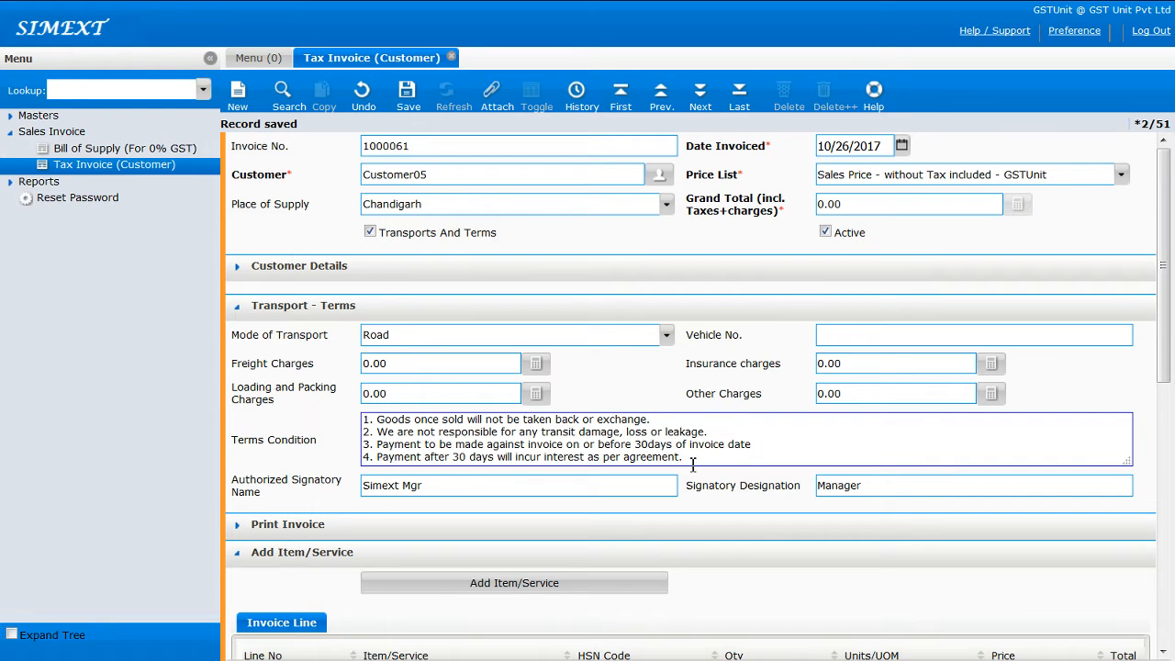
drag(689, 459, 364, 466)
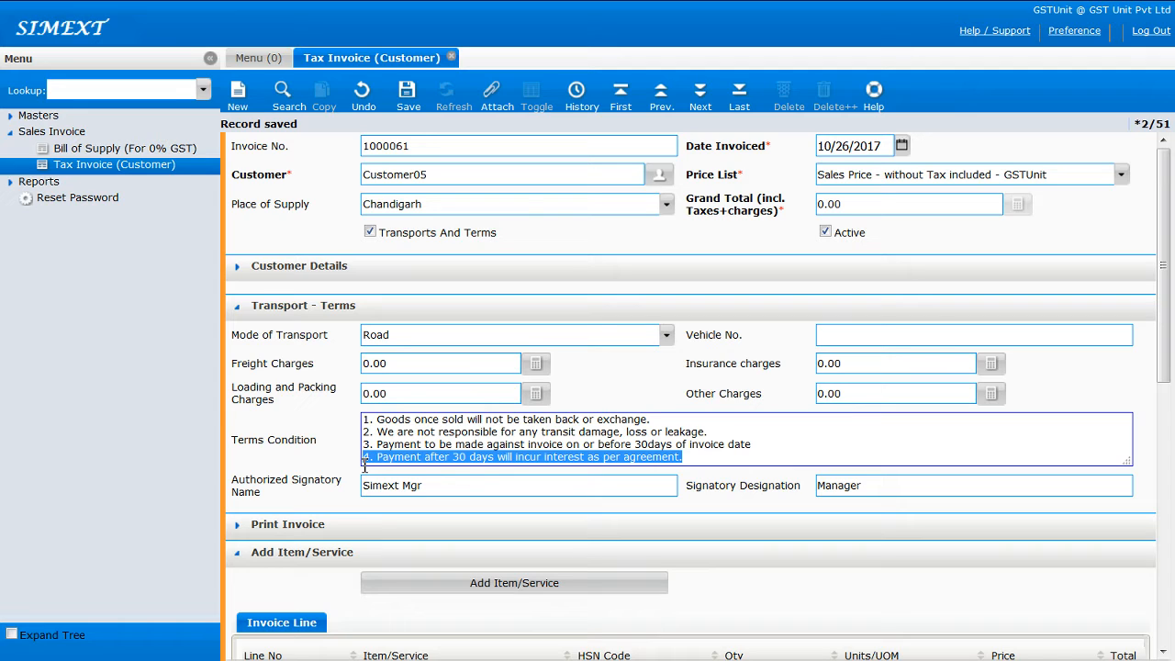
click(692, 460)
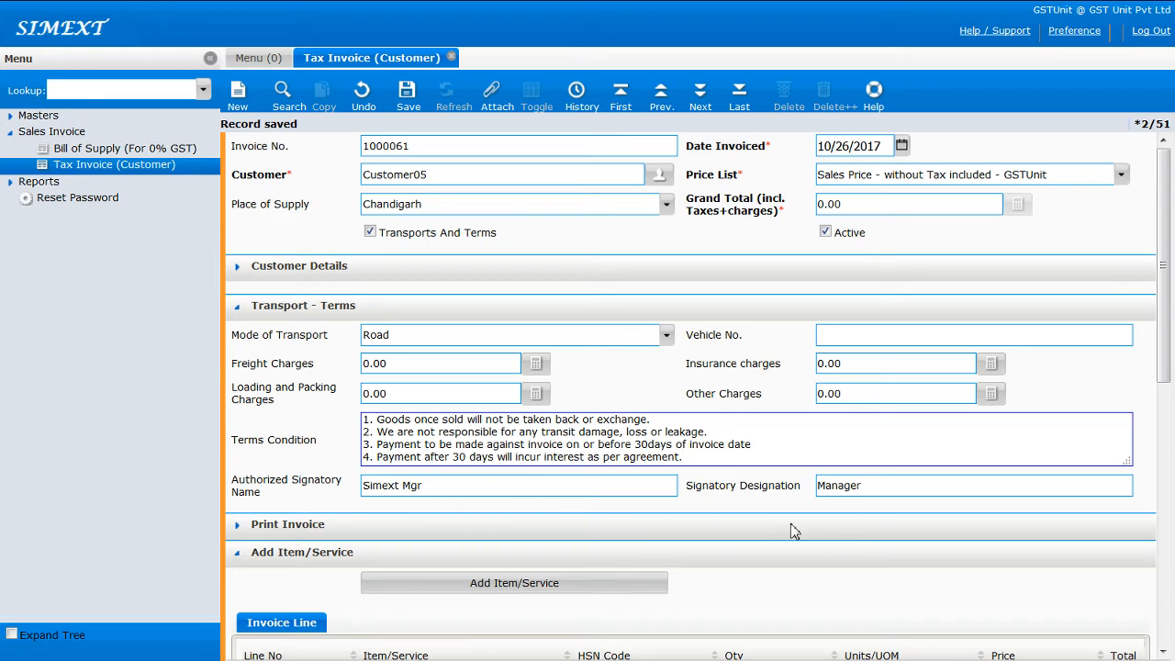
triple_click(435, 485)
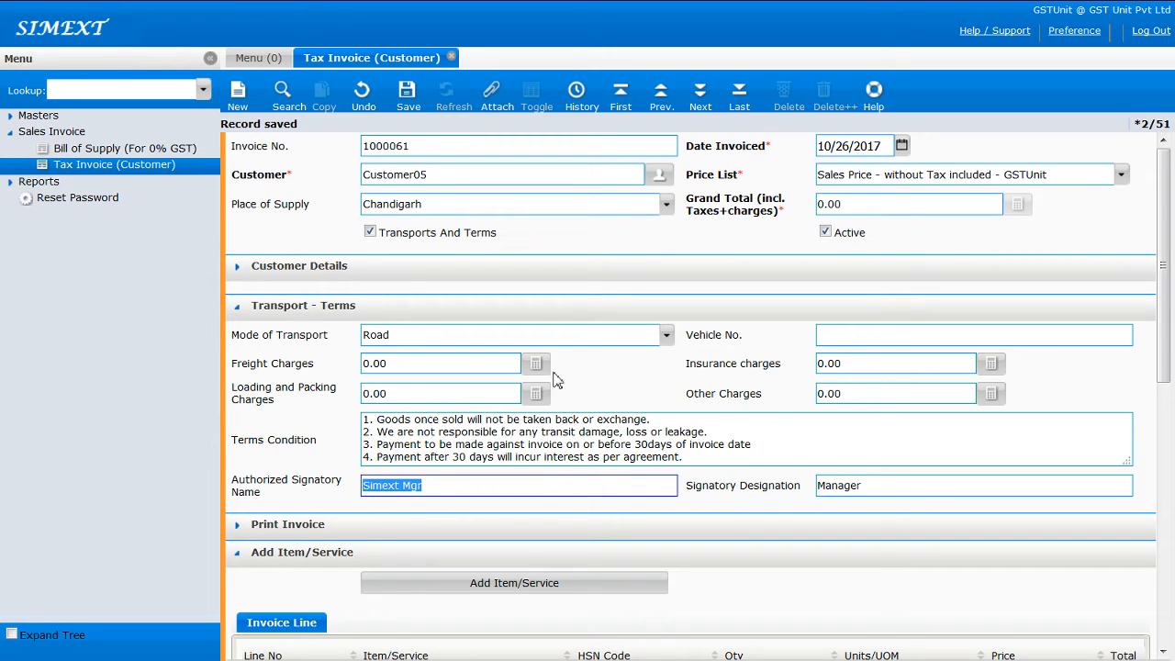
Expand the customer details and review the place of supply and the bill-to and ship-to addresses.
click(245, 271)
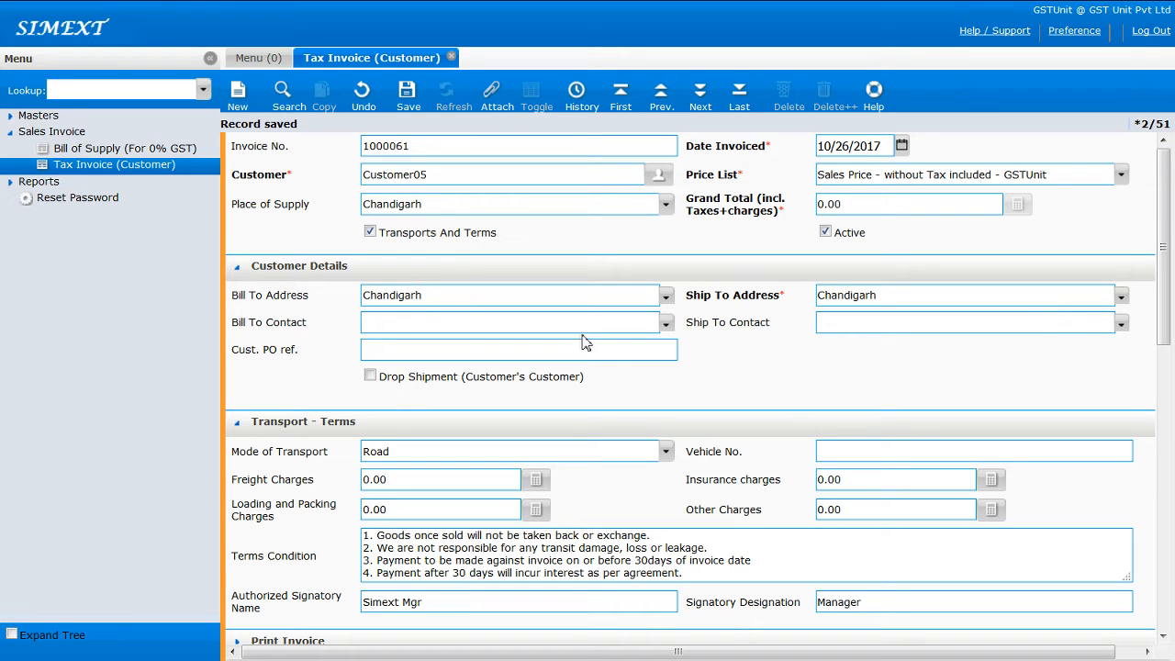
mouse_move(408, 325)
click(432, 206)
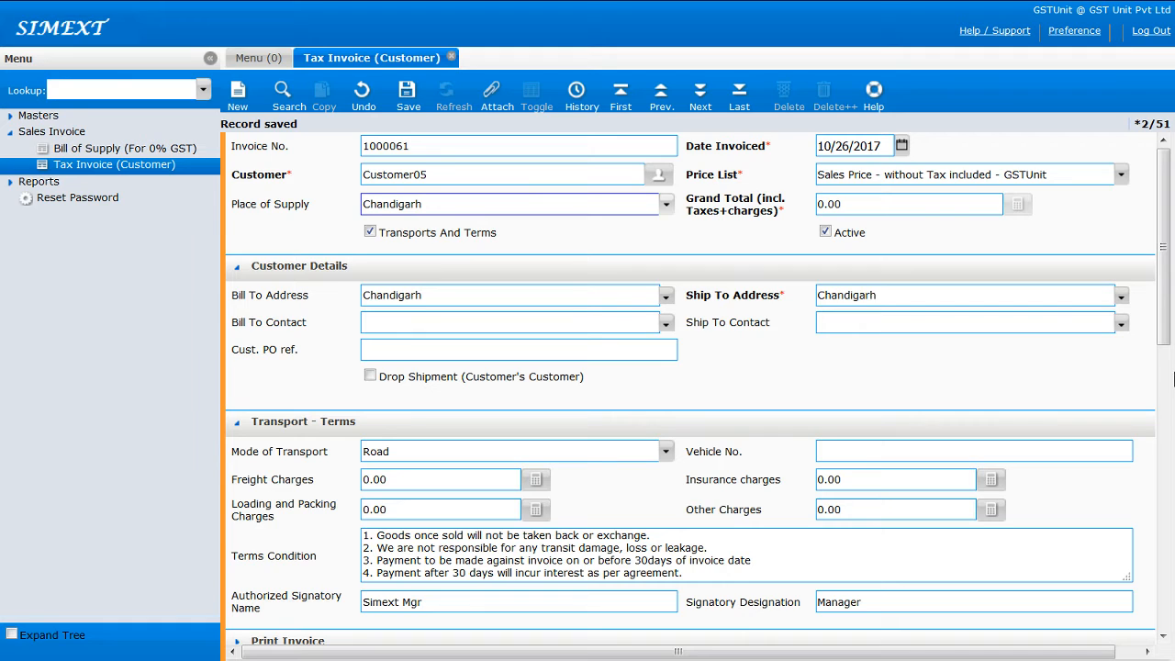
click(1124, 303)
Enable Drop Shipment (Customer's Customer), view its fields, and disable the option again.
click(787, 387)
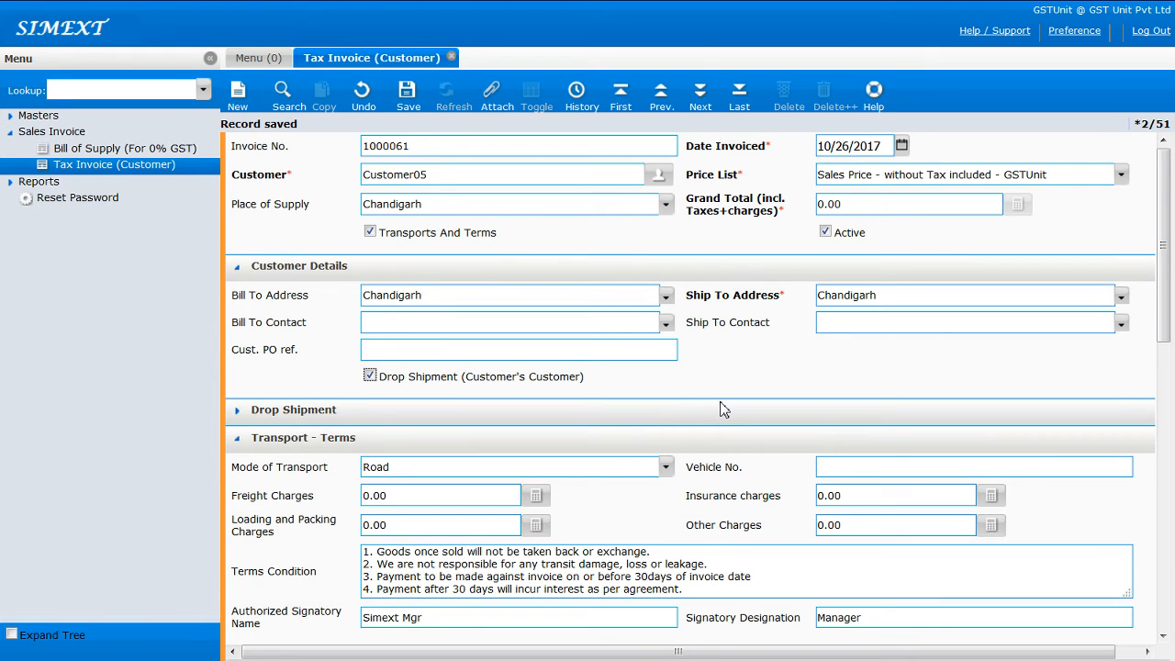
click(239, 412)
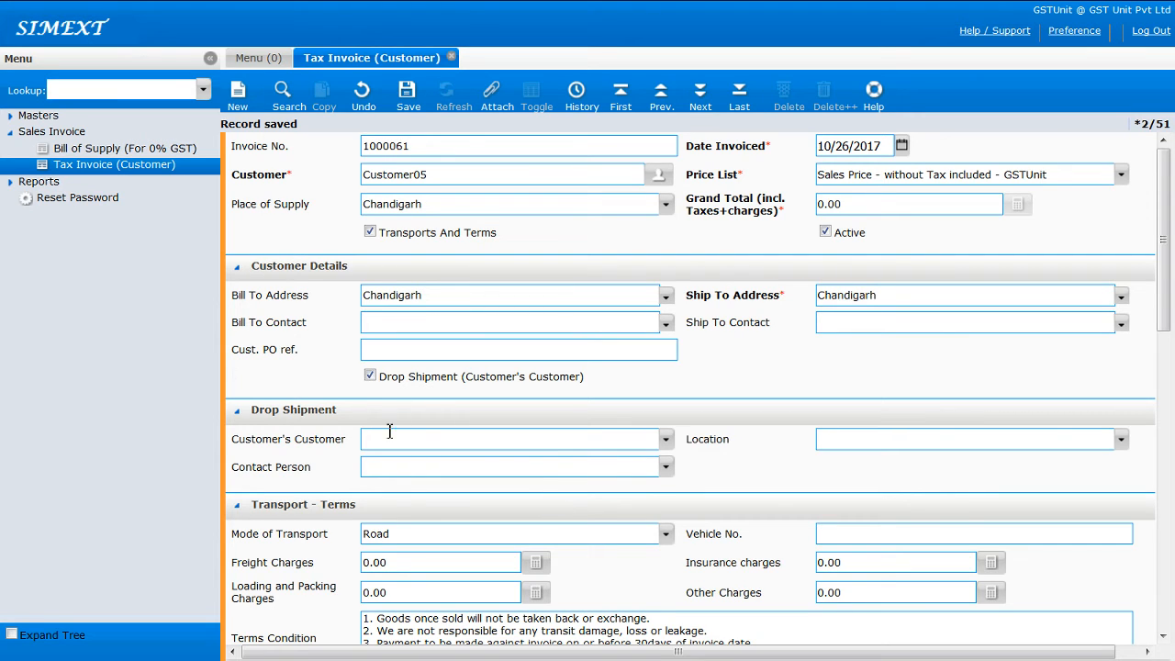
mouse_move(673, 450)
click(370, 377)
Add the Transportation of goods and Insurance services from the Taxable Services category as invoice lines.
scroll(424, 489, down, 2)
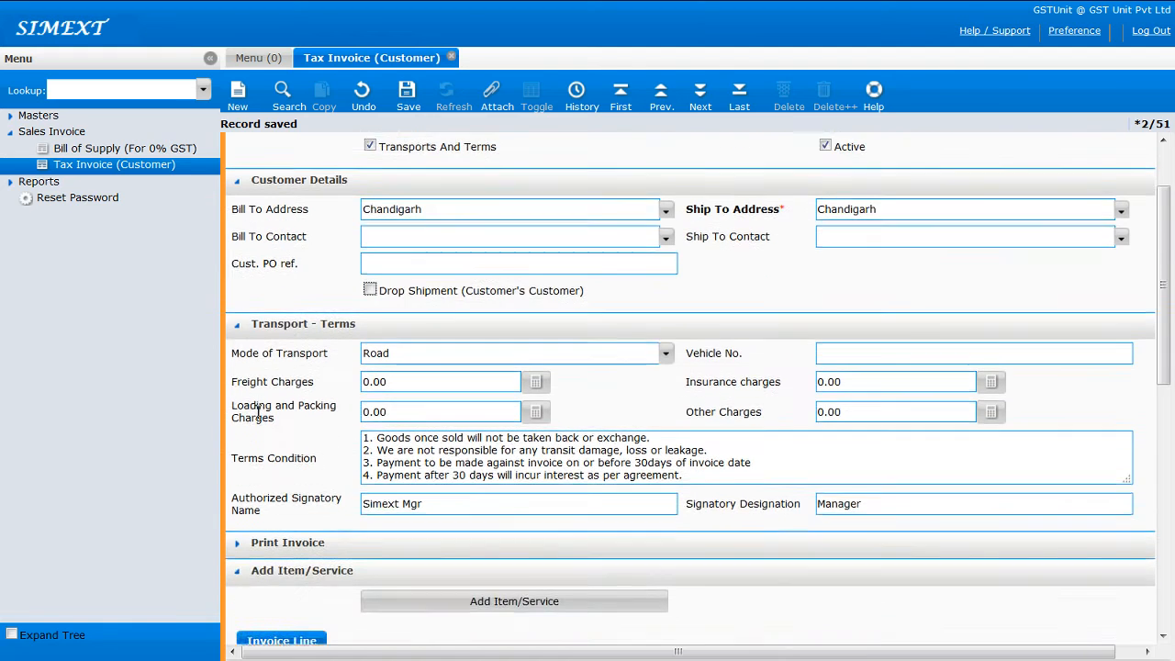
click(237, 311)
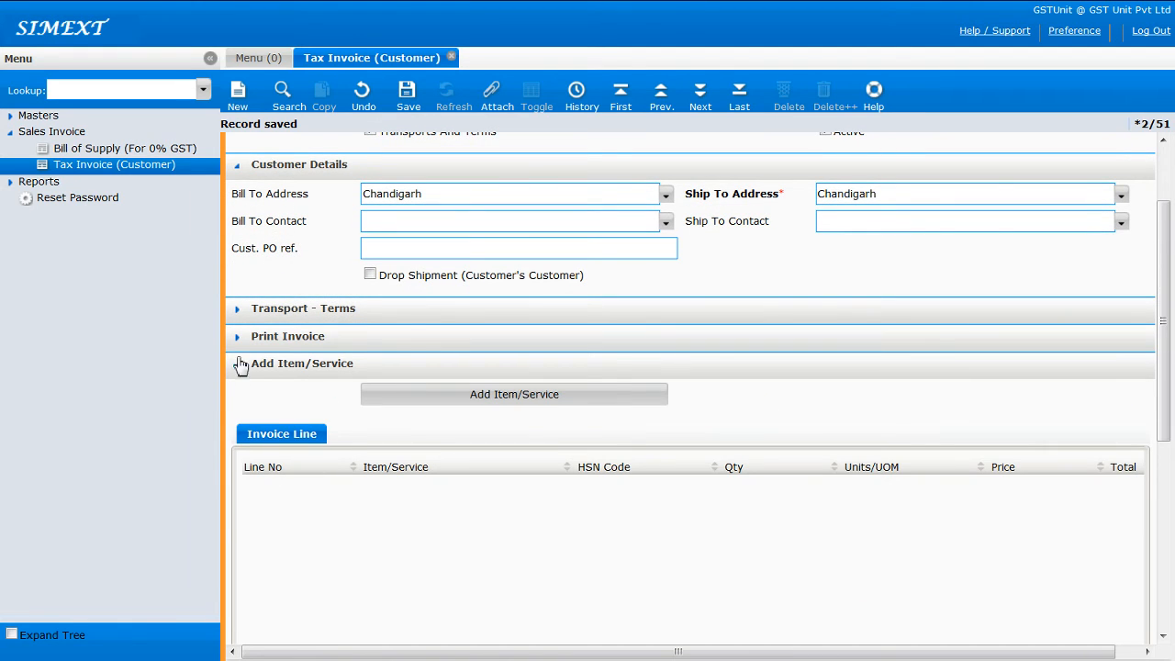
click(537, 404)
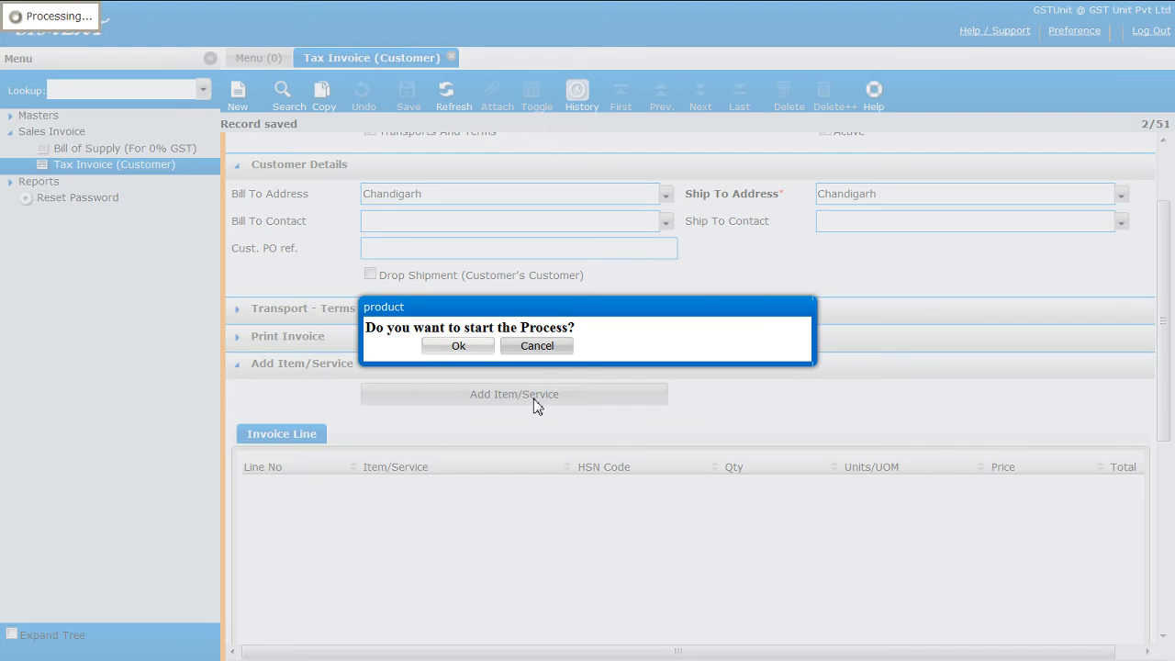
click(448, 346)
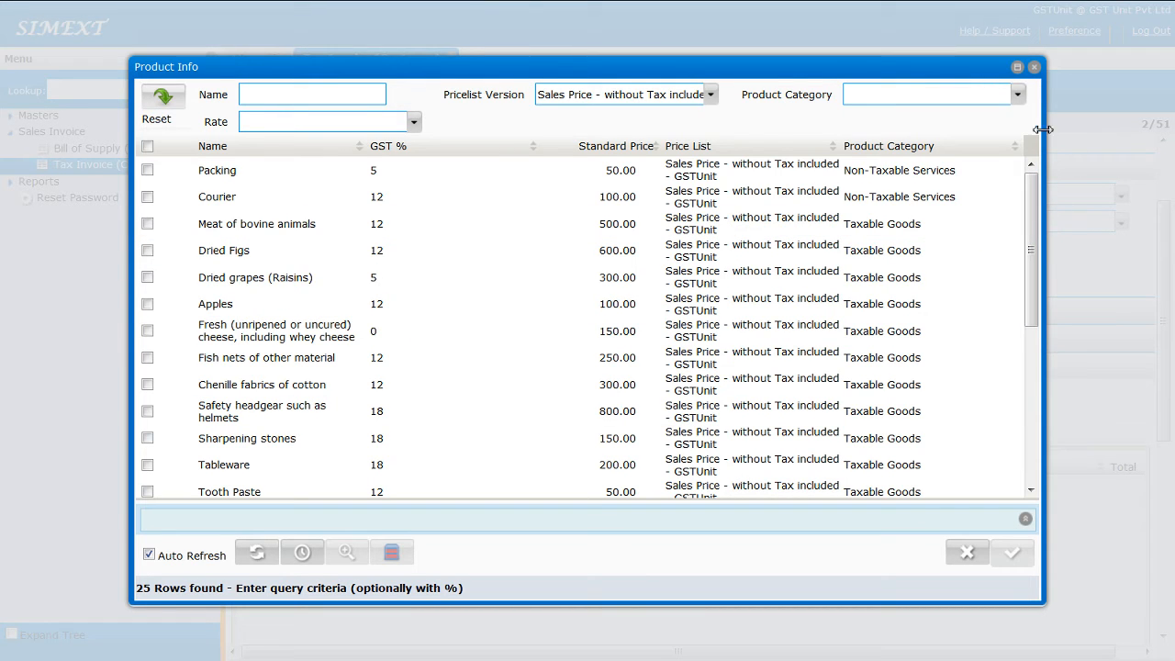
click(1016, 94)
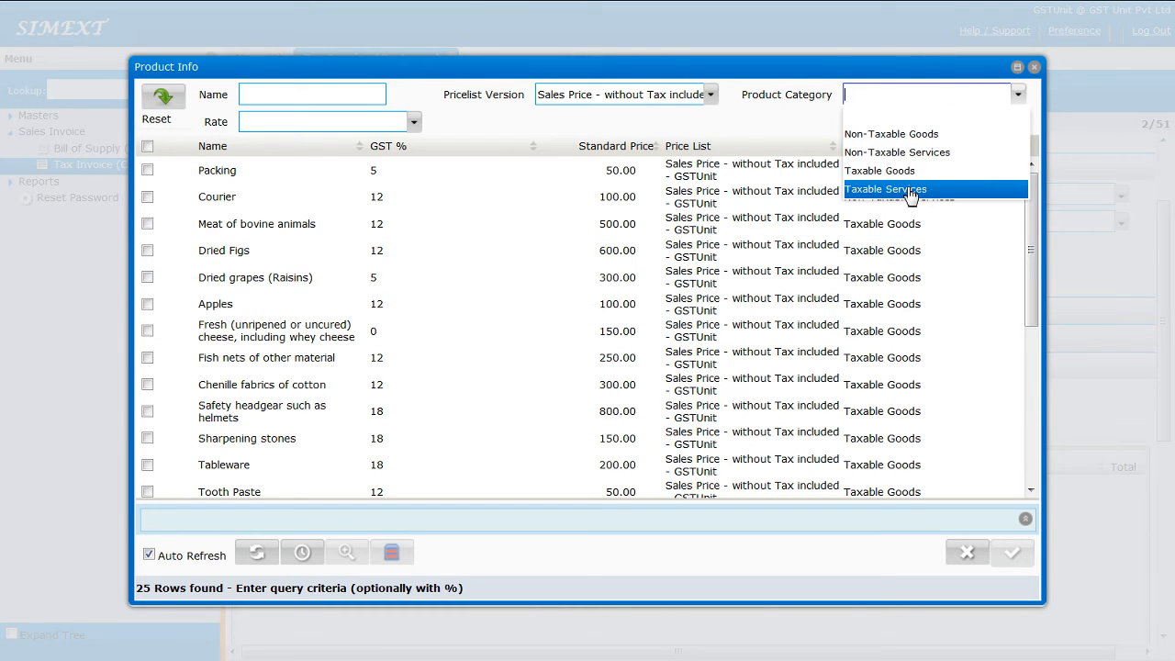
click(843, 190)
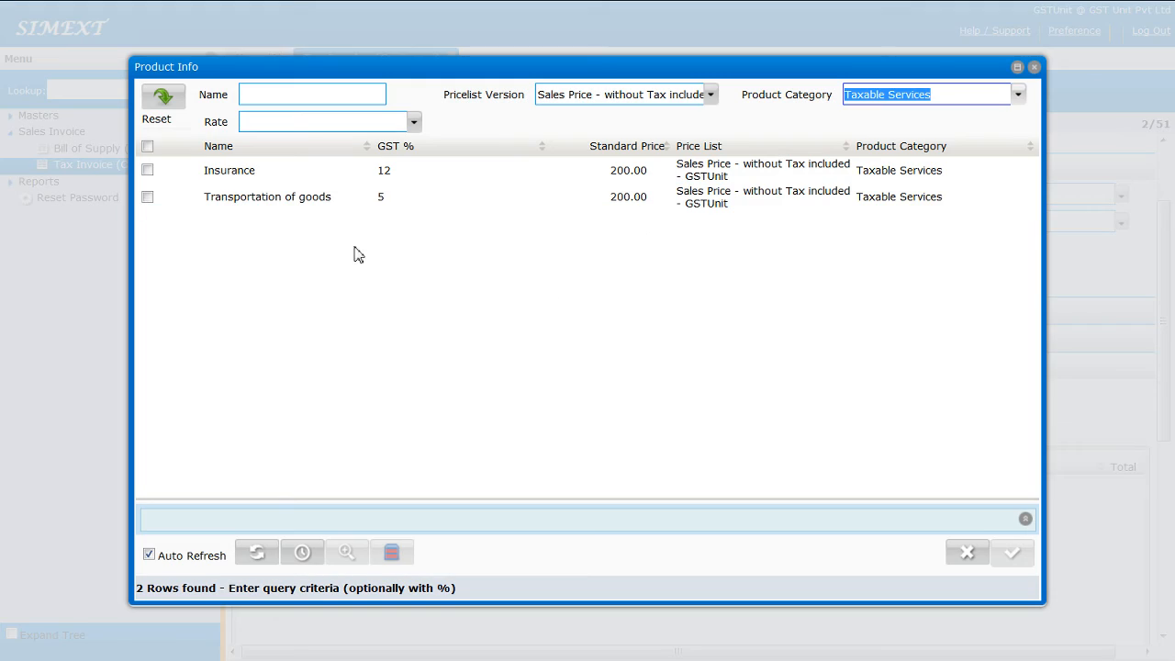
click(148, 196)
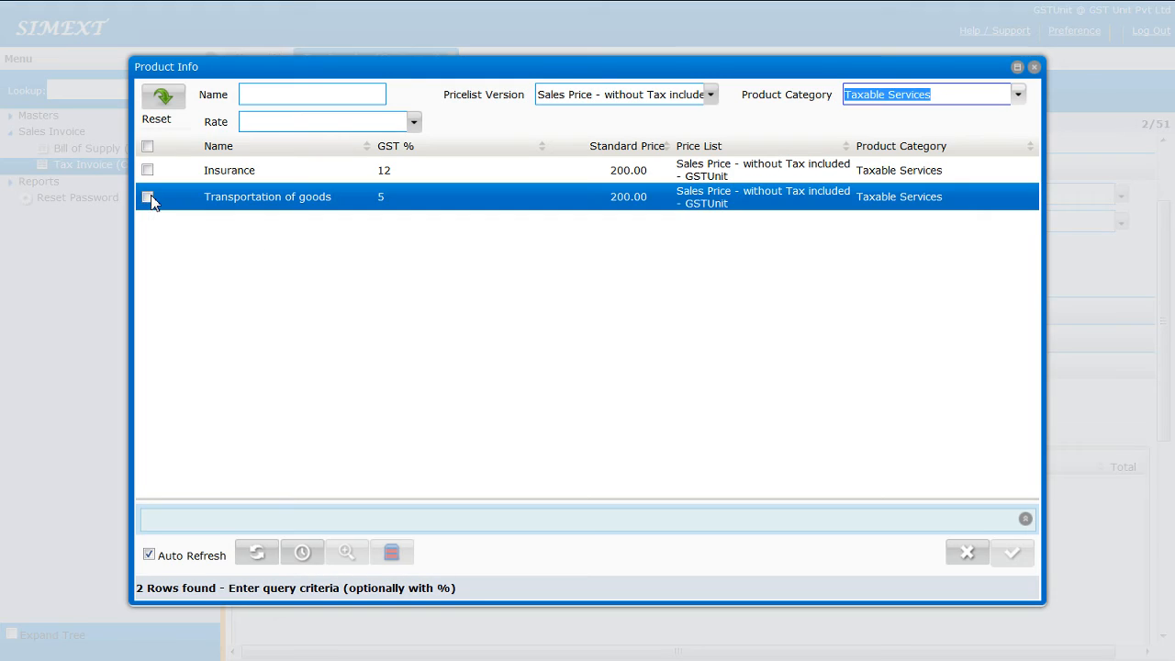
click(148, 170)
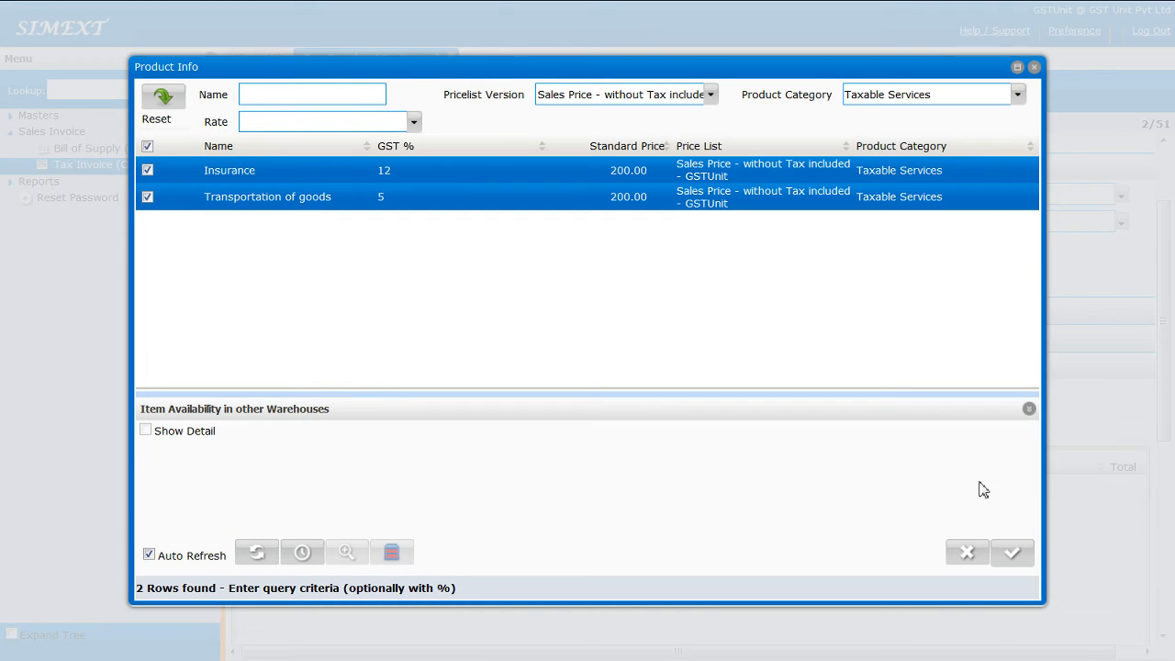
click(1018, 554)
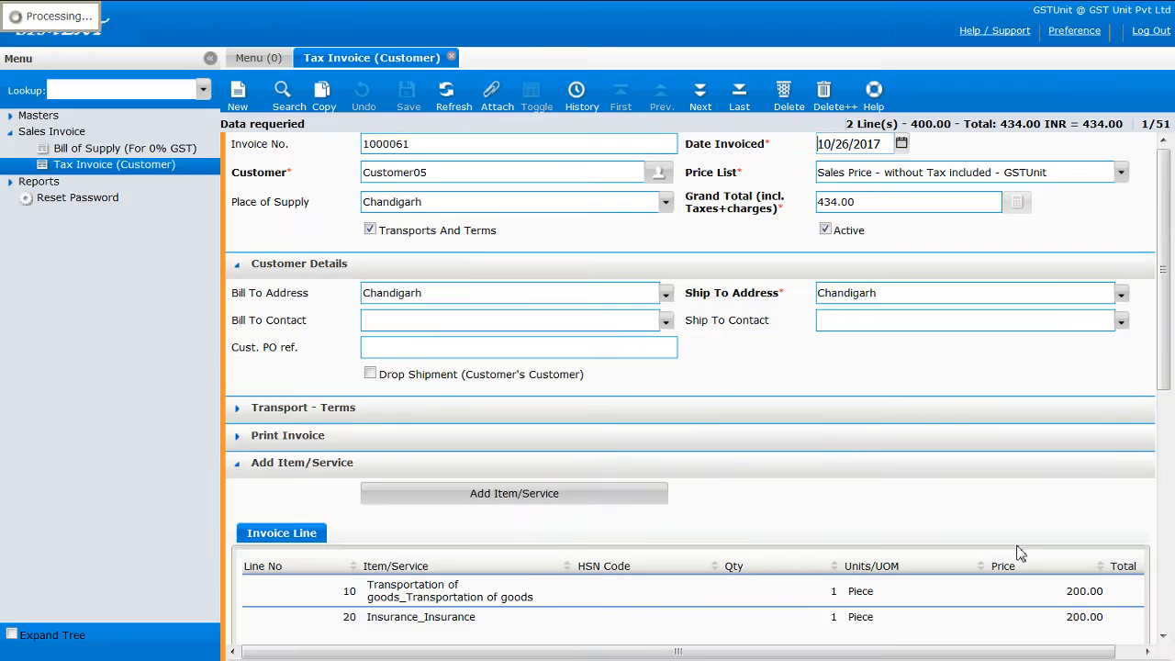
scroll(913, 517, down, 3)
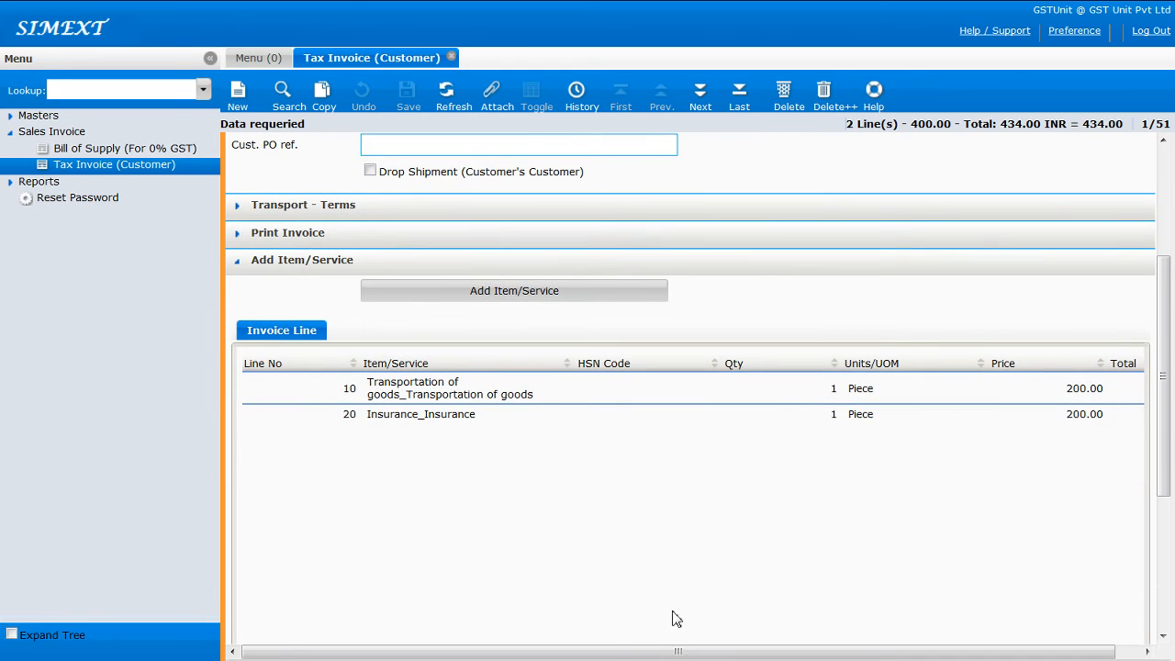
scroll(677, 599, down, 3)
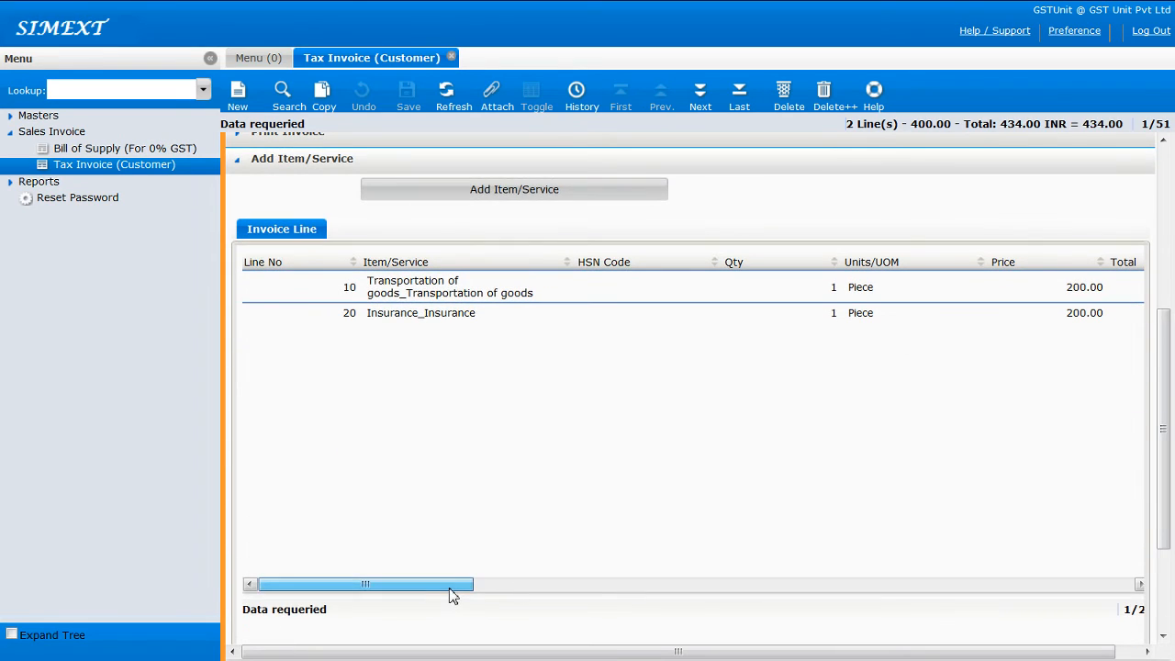
Review the invoice lines' quantity, price, discount, taxable value, IGST, amount with taxes and reverse charge columns.
drag(448, 587, 502, 592)
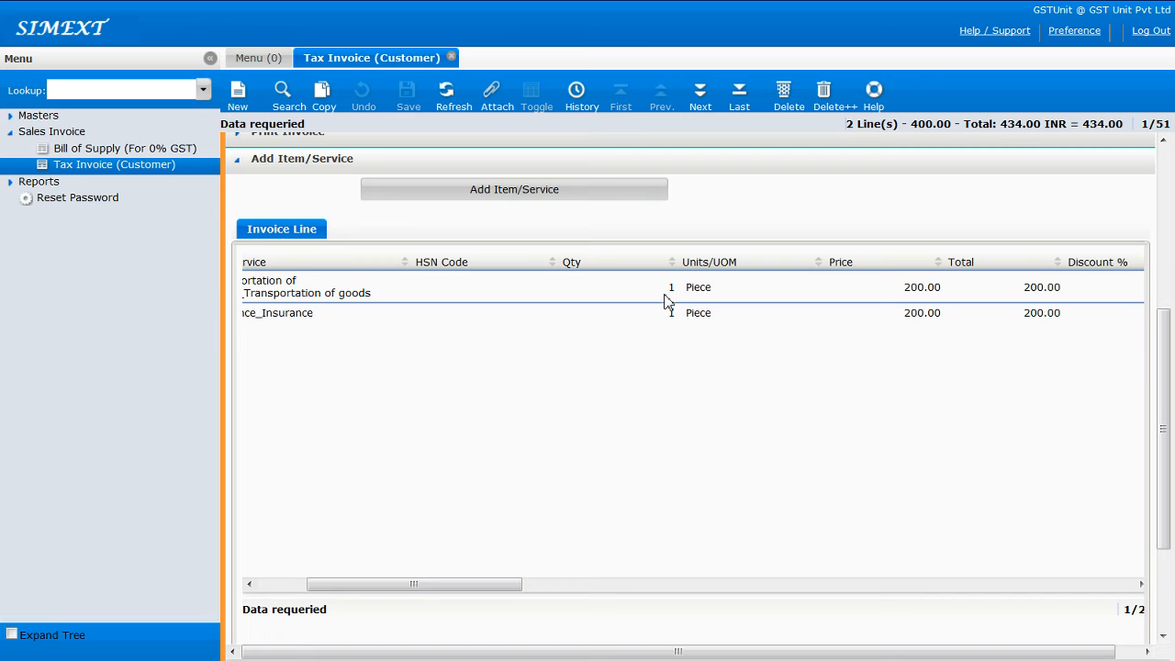
drag(511, 590, 682, 596)
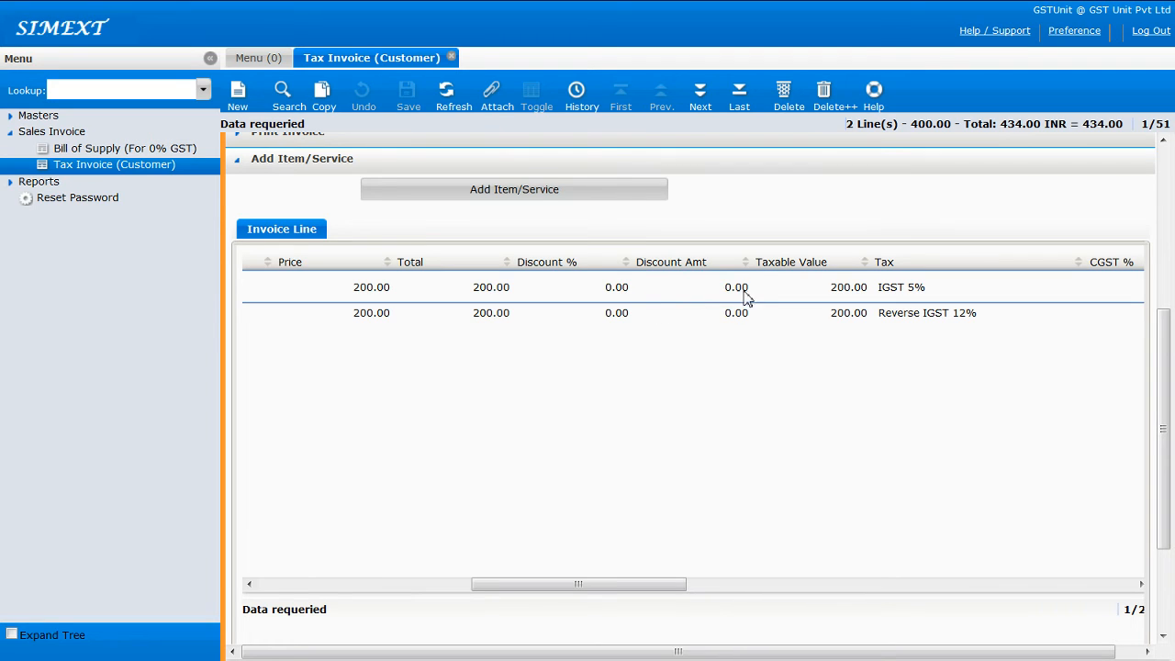
drag(652, 599, 1070, 582)
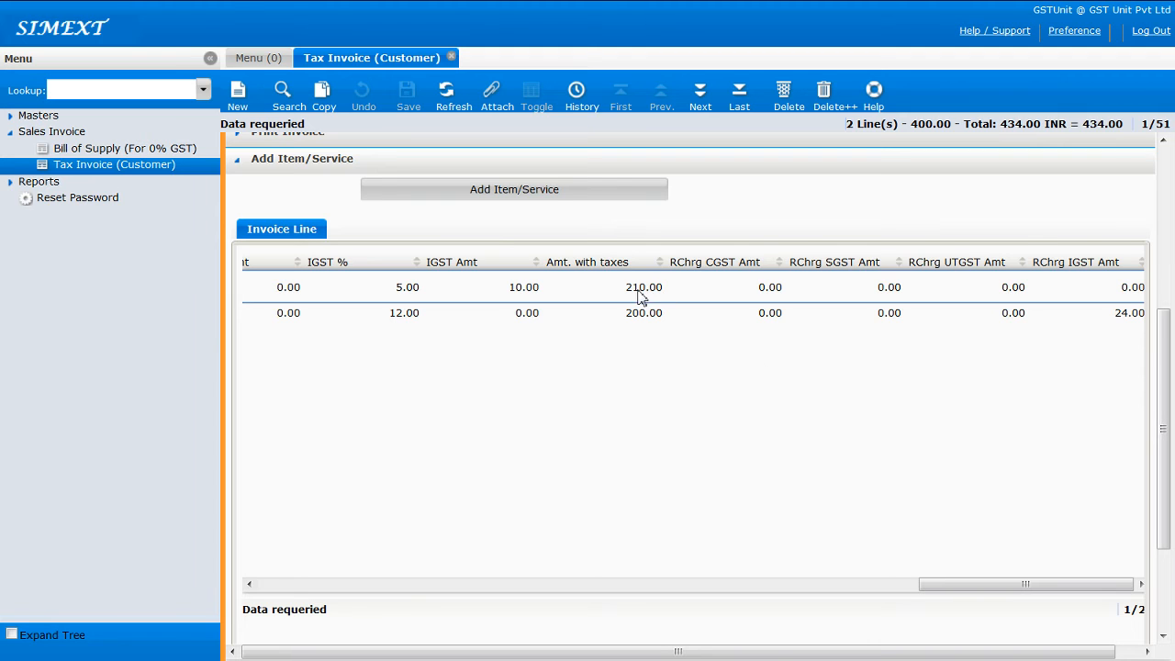
drag(951, 594, 376, 412)
Generate the IGST print of the current invoice, choosing its own document number.
scroll(551, 456, up, 3)
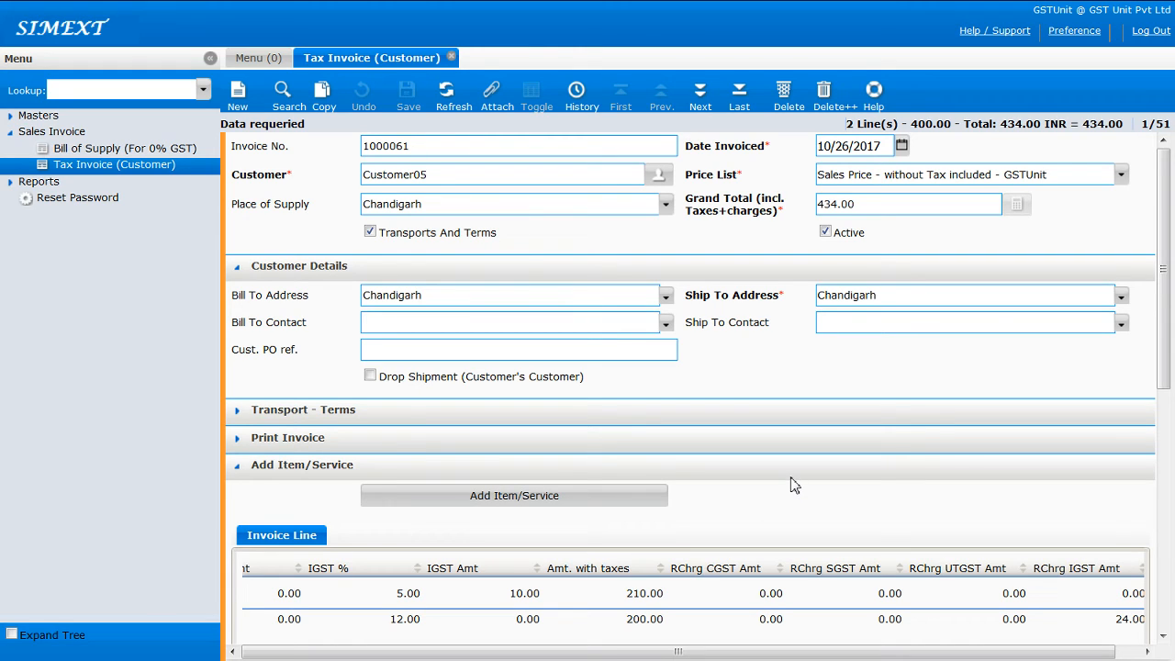
click(231, 439)
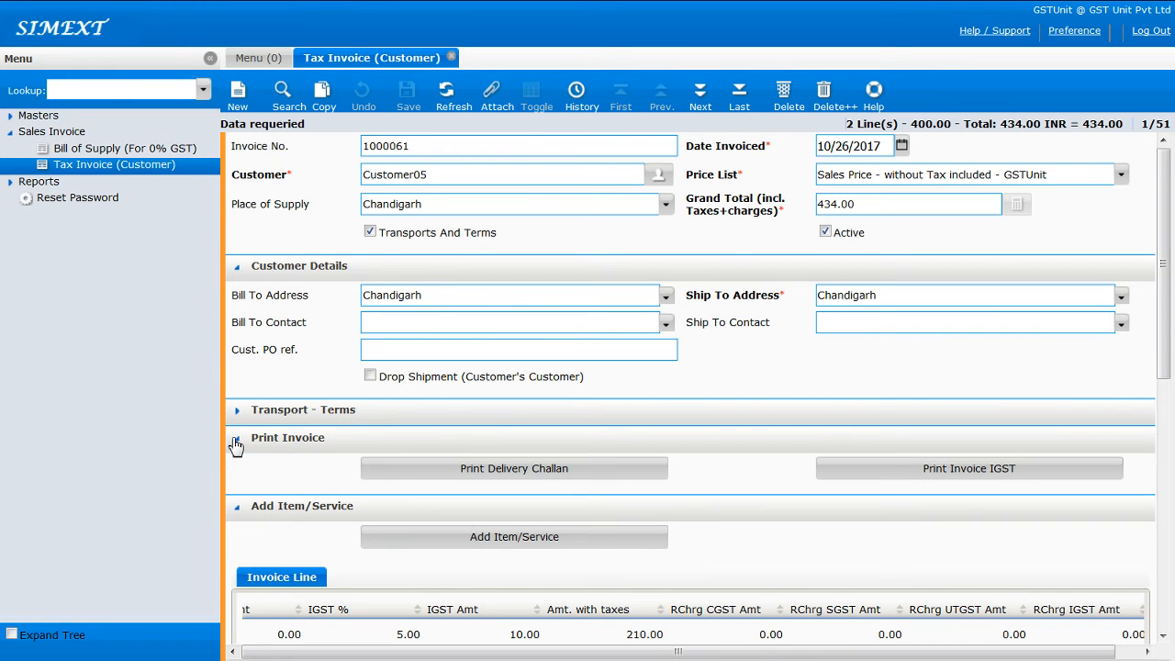
click(926, 483)
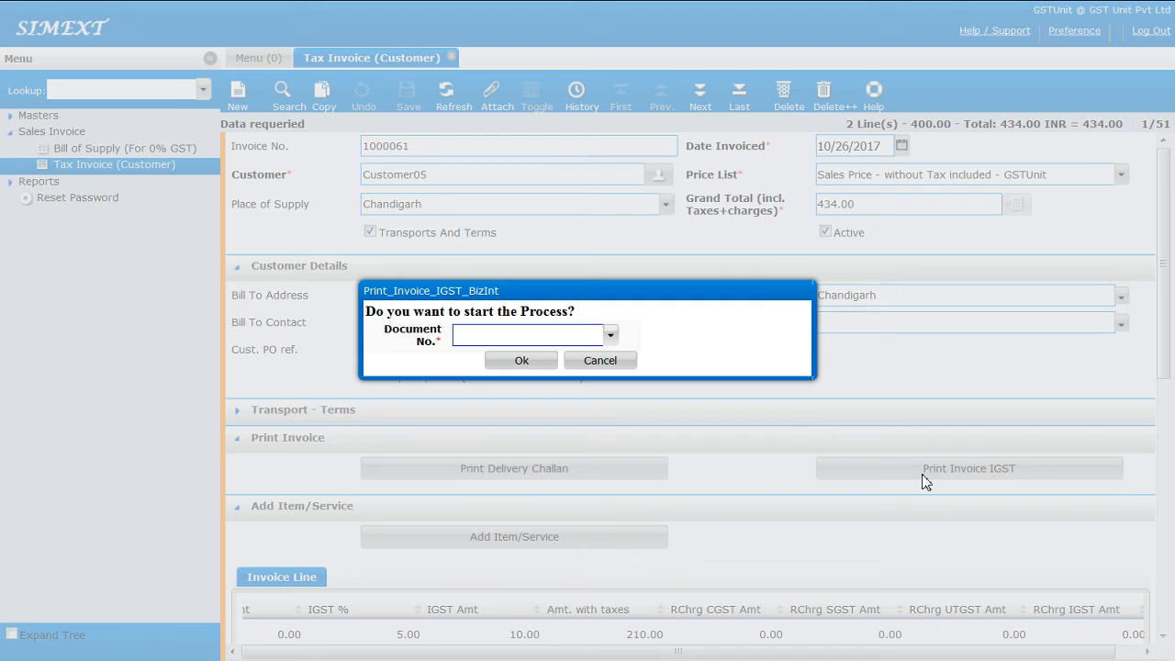
click(610, 334)
click(473, 379)
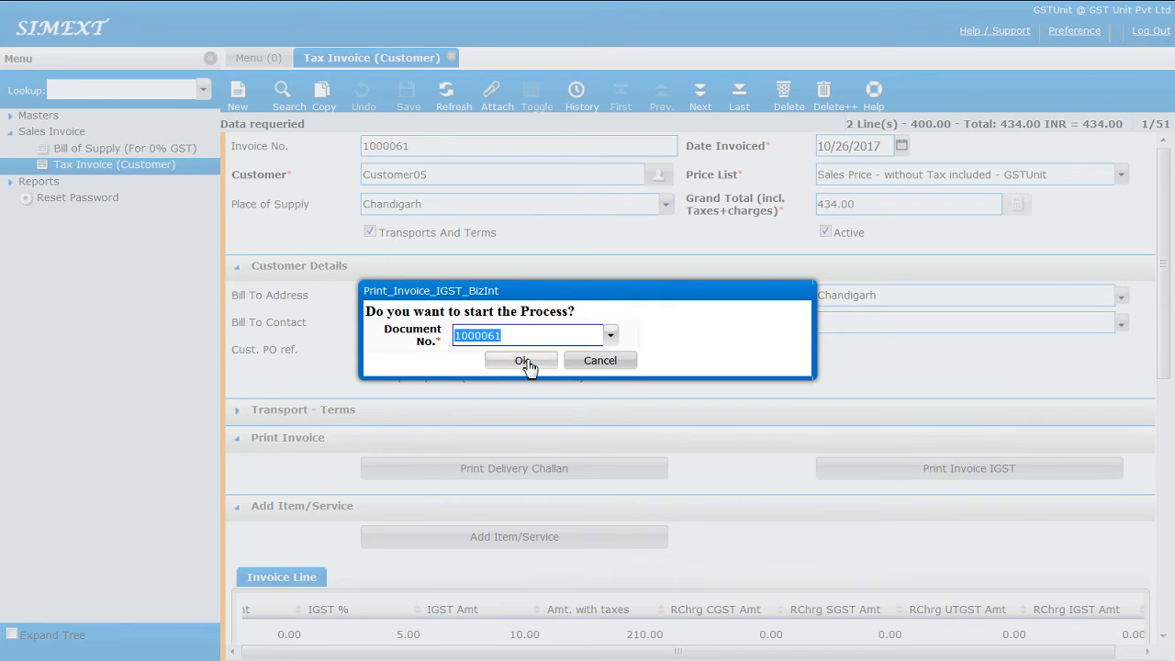
click(527, 362)
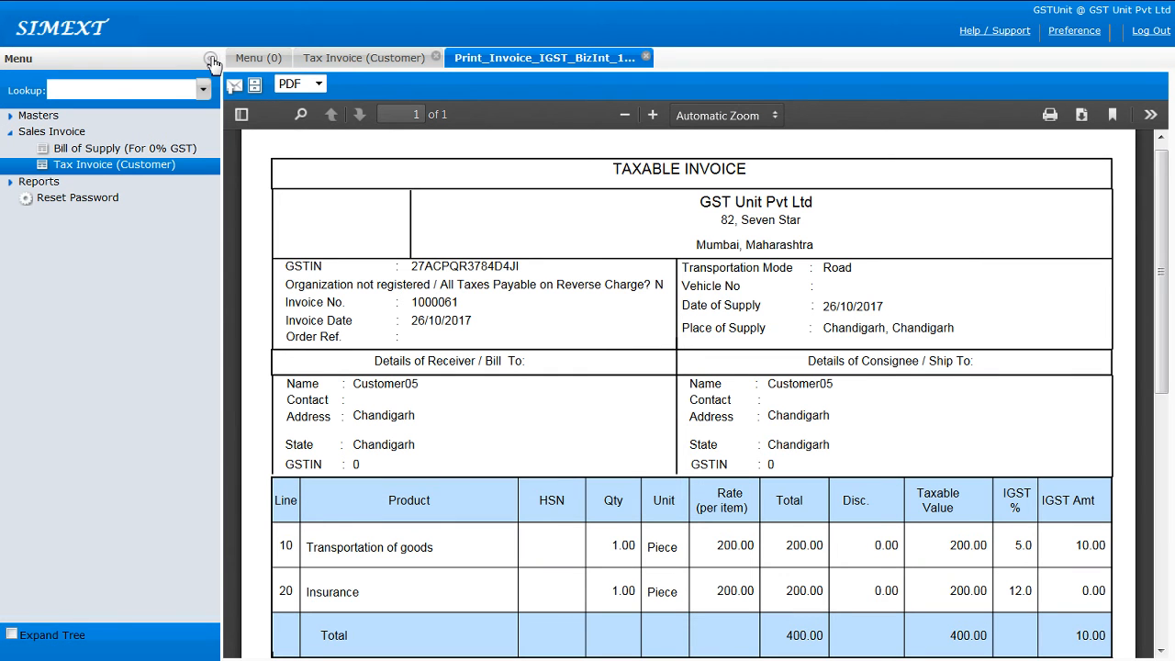
Collapse the navigation menu and review the printed invoice from its header down to the totals, terms of sale and signatory details.
click(211, 59)
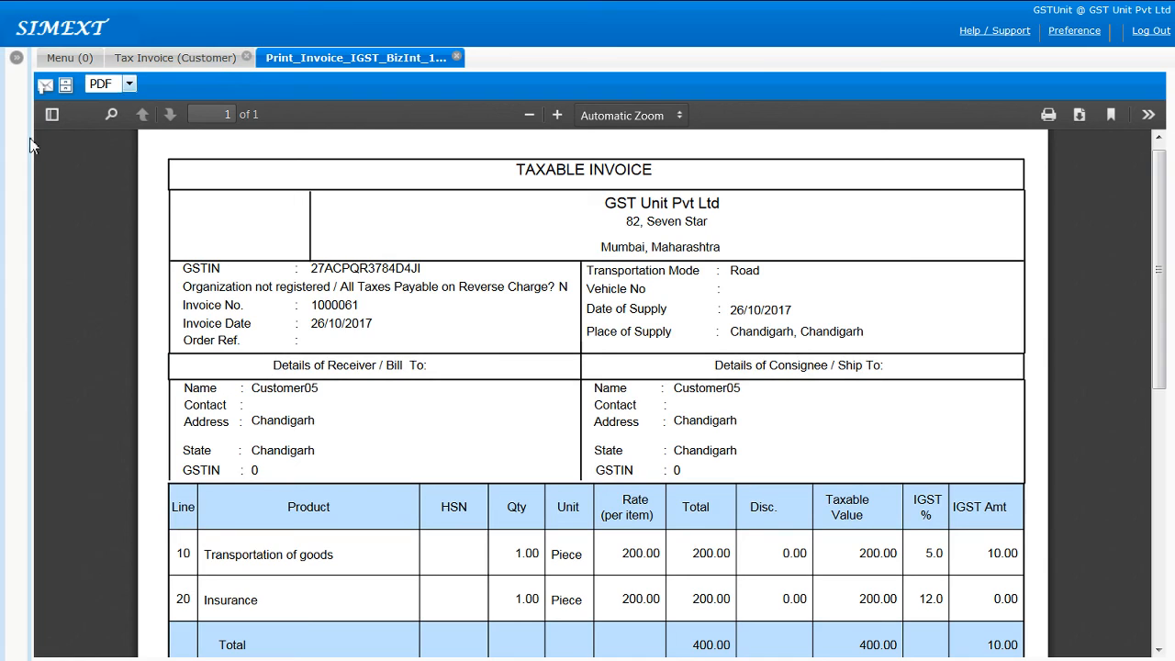
scroll(688, 379, down, 3)
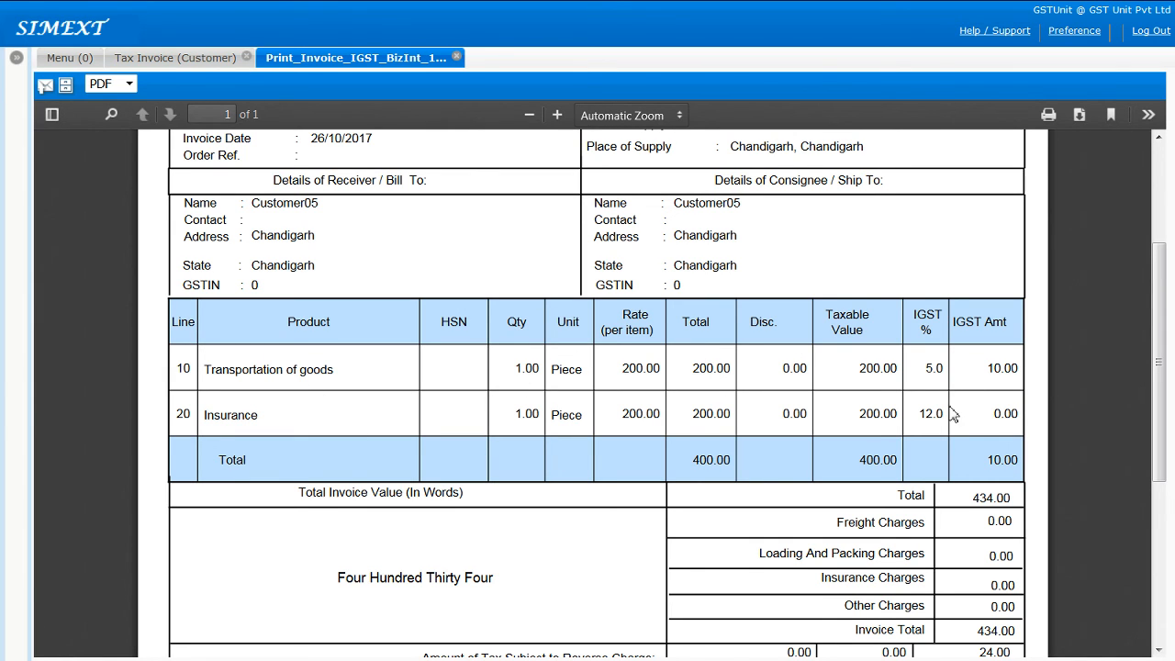
scroll(950, 414, down, 1)
scroll(1011, 424, down, 1)
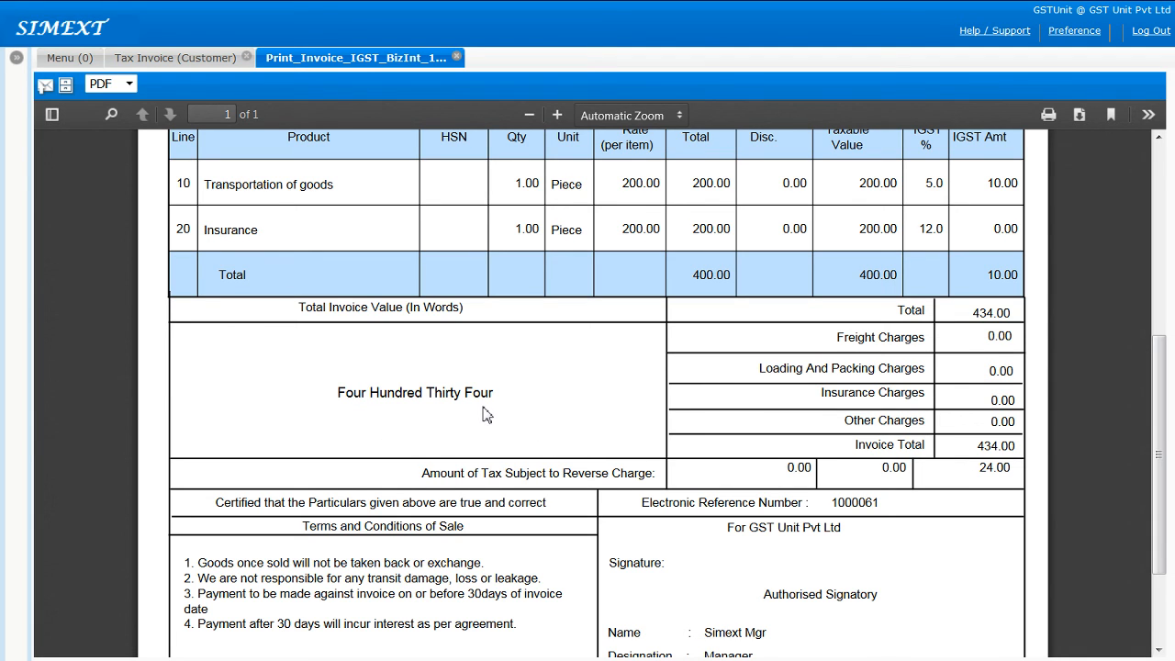
scroll(486, 415, down, 3)
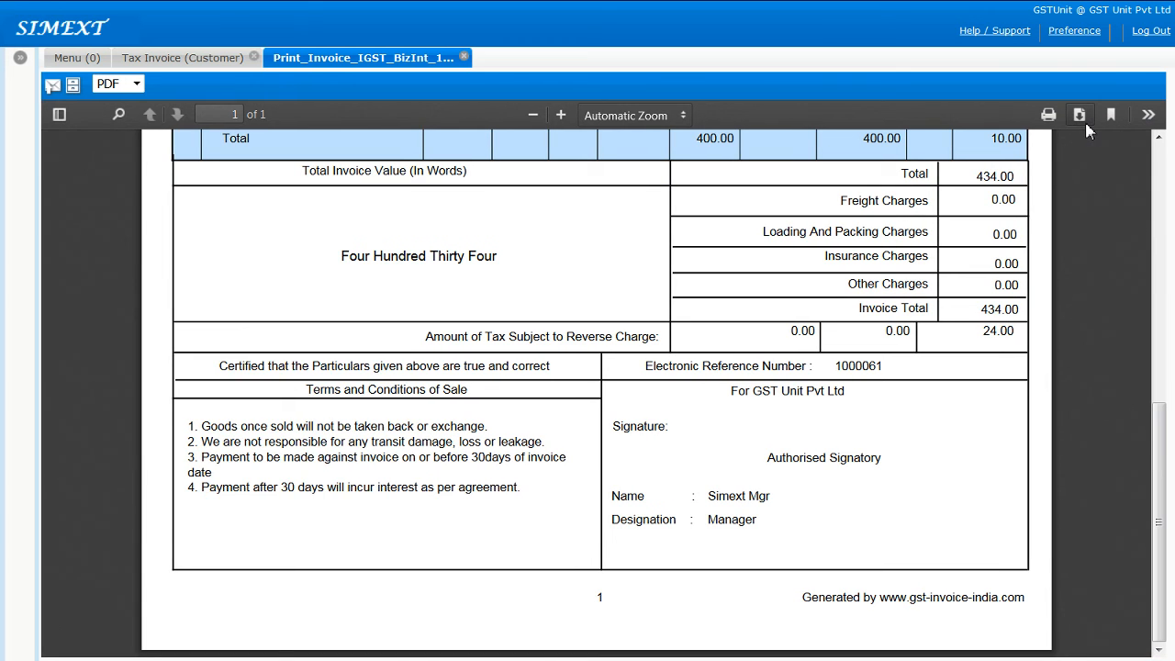
Download the printed invoice PDF and open it with Adobe Reader.
click(1084, 124)
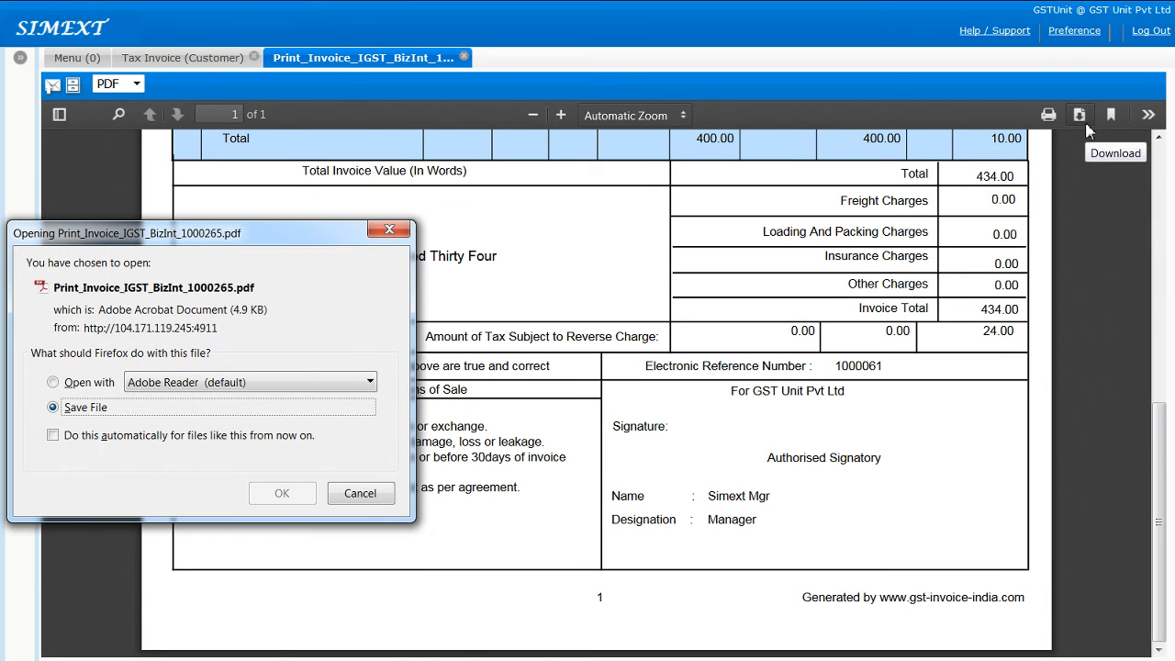
click(85, 385)
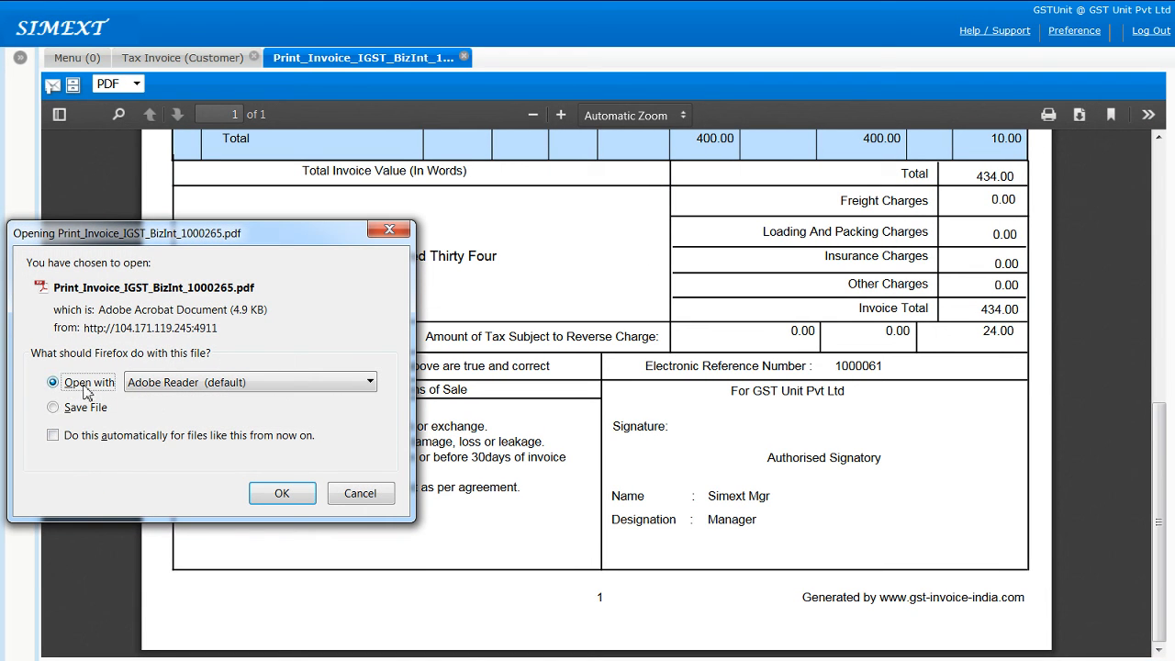
click(283, 500)
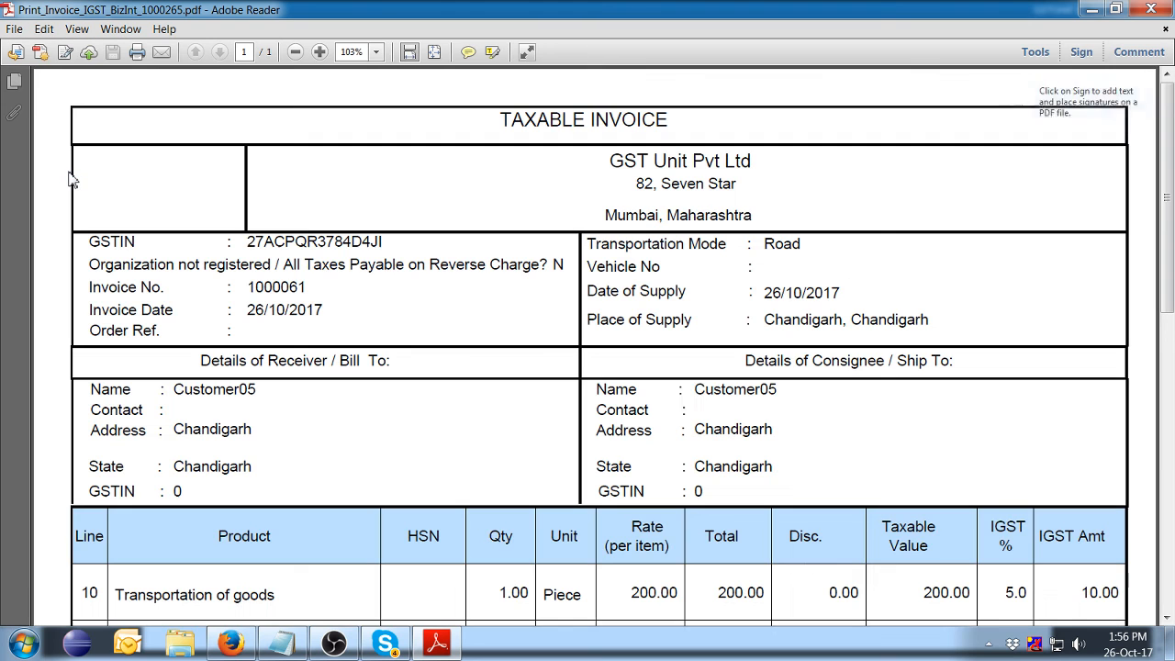
Save a copy of the invoice PDF to the Desktop, keeping the proposed file name and the Adobe PDF format.
click(14, 29)
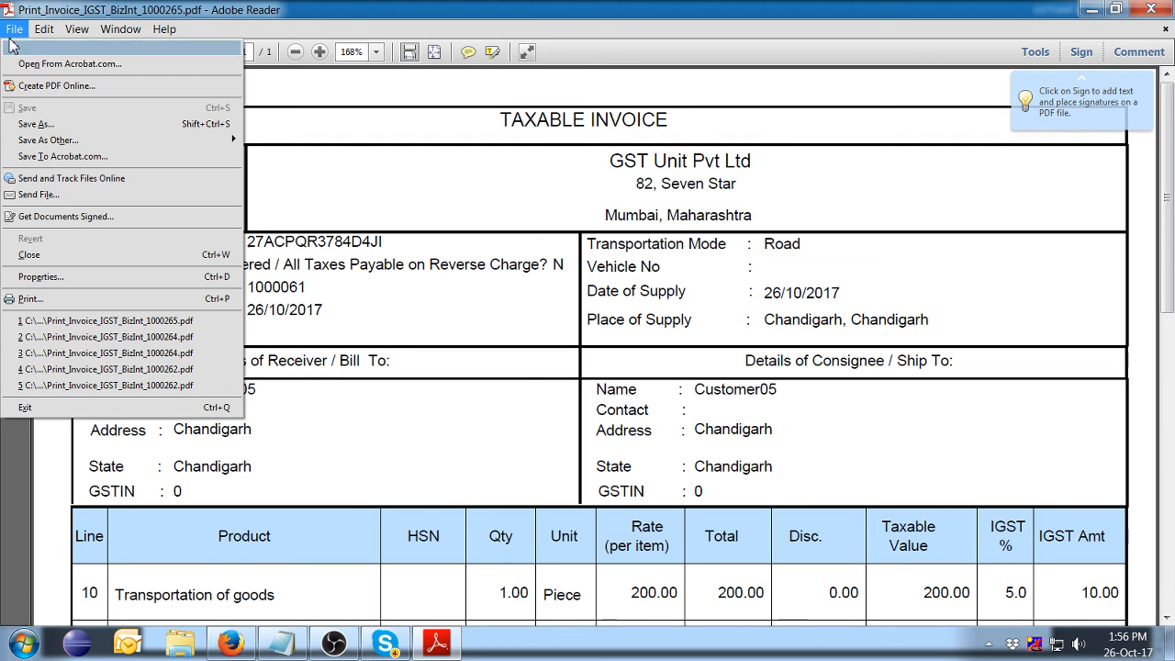
click(17, 127)
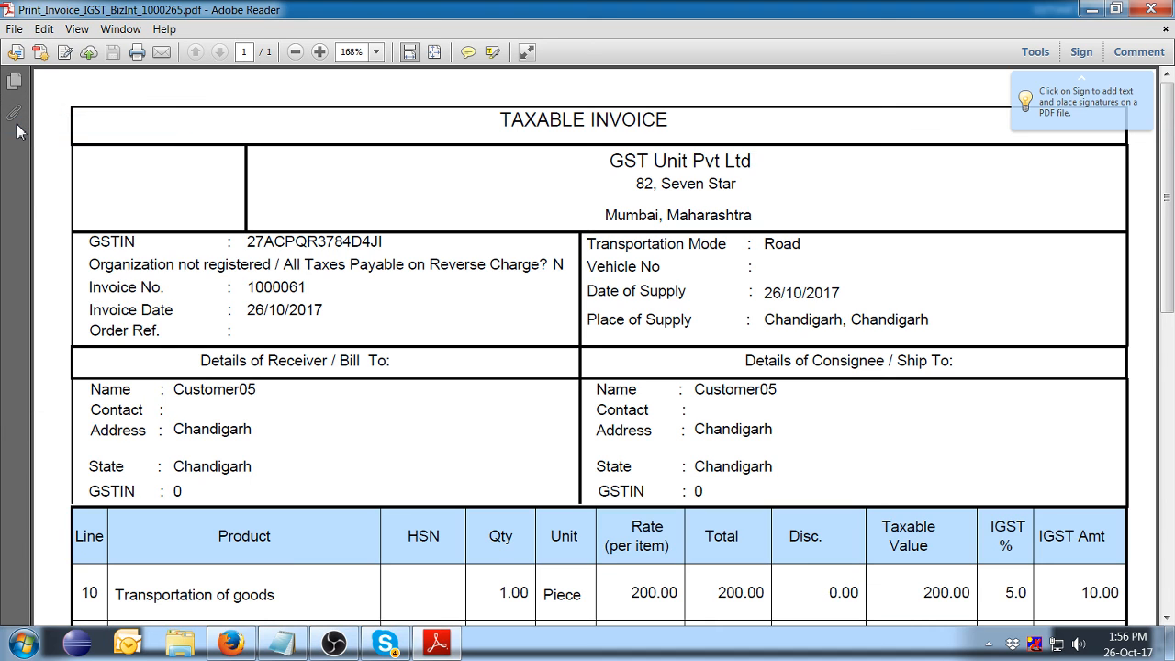
scroll(184, 214, down, 1)
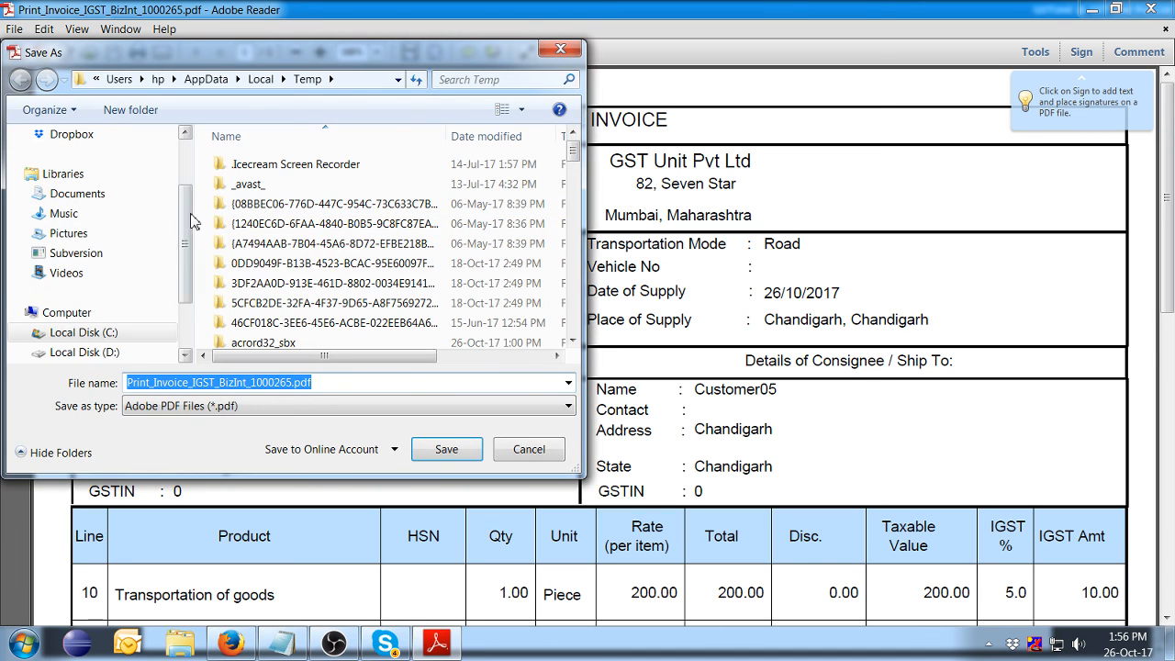
scroll(184, 214, up, 3)
scroll(183, 214, up, 1)
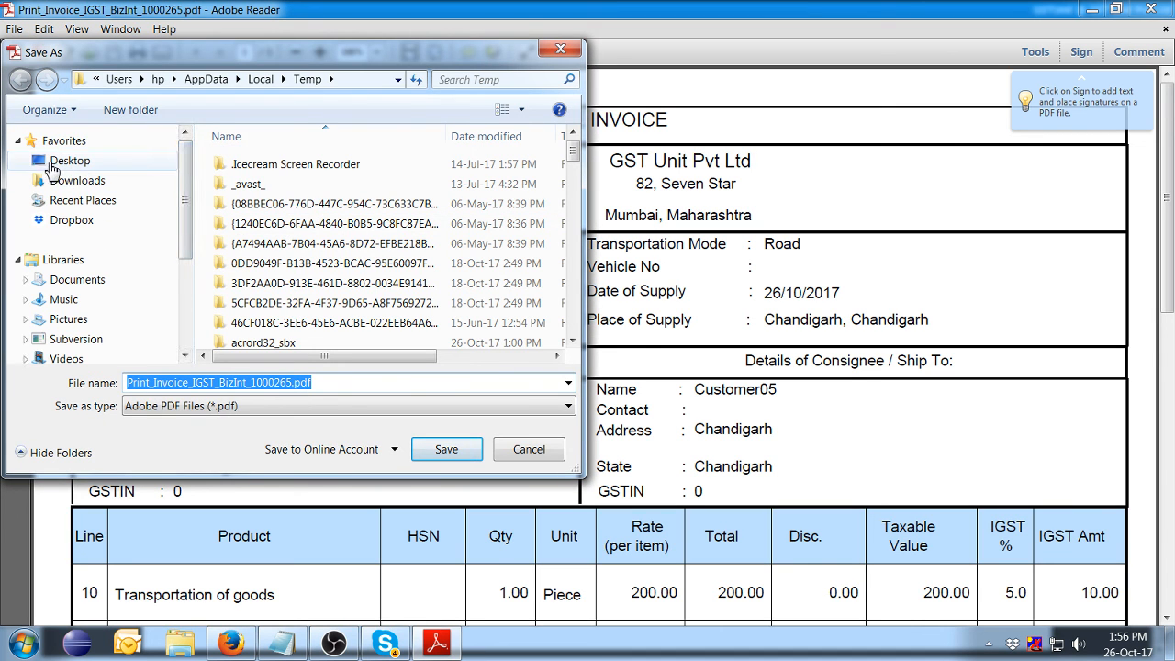
click(52, 165)
click(445, 452)
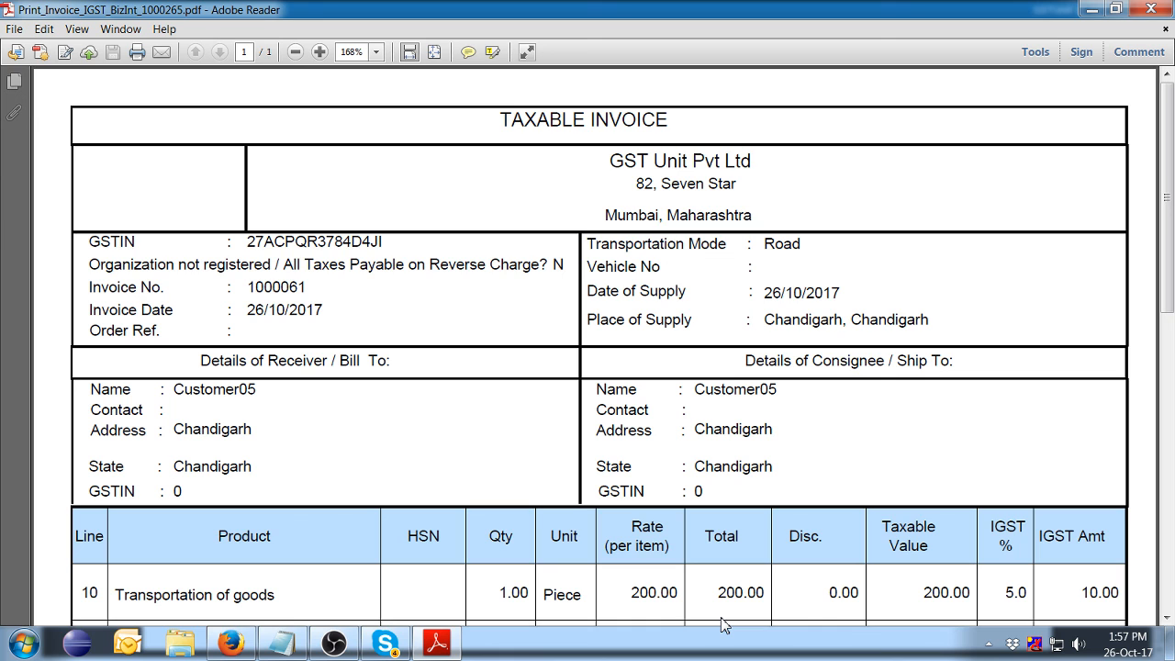
Switch back to Firefox and show the GST Invoice India home page.
click(234, 643)
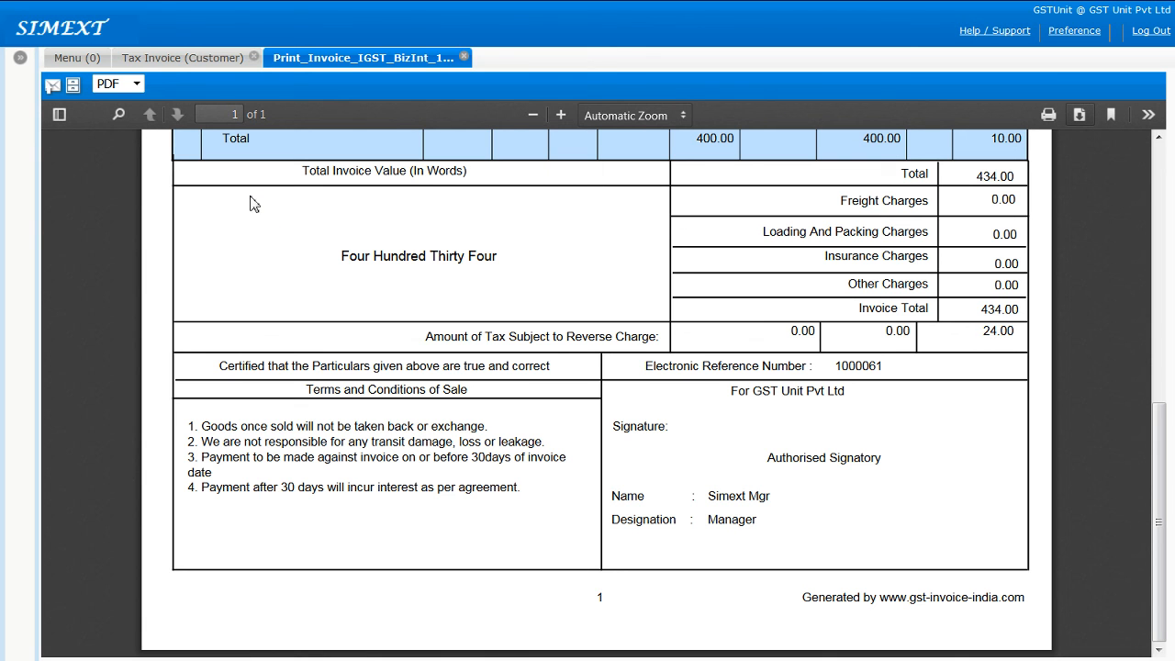
mouse_move(298, 5)
click(111, 11)
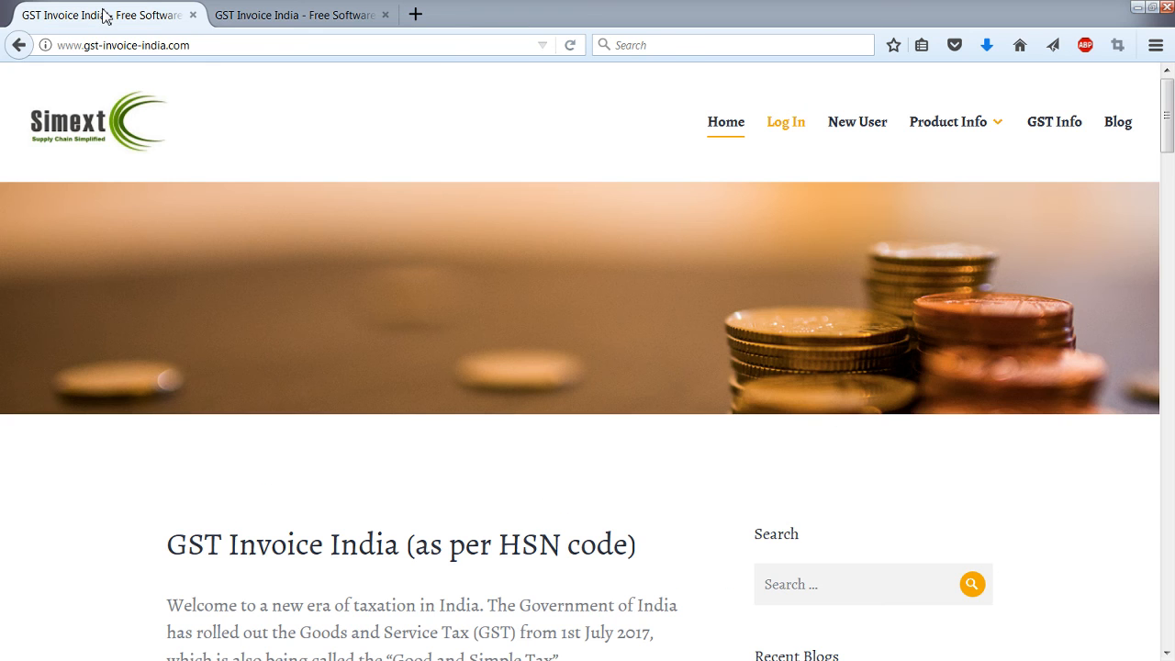